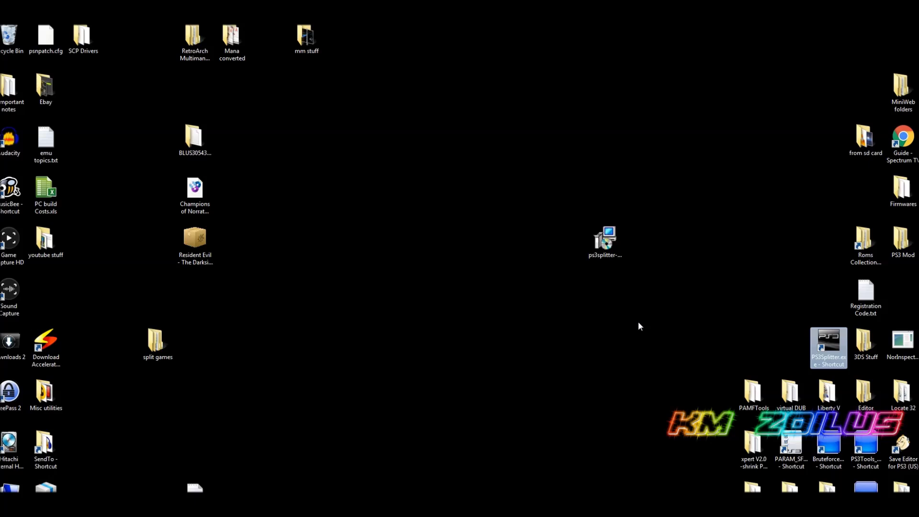
# - Examine the PS3Splitter installer and shortcut, the split games folder, and the Vanquish folder, ISO and PKG game files on the desktop
pyautogui.click(599, 243)
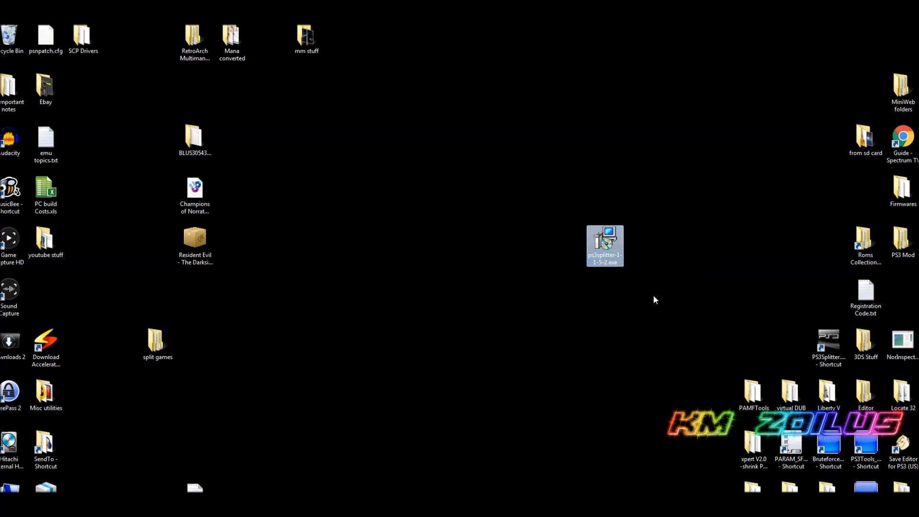
pyautogui.click(821, 353)
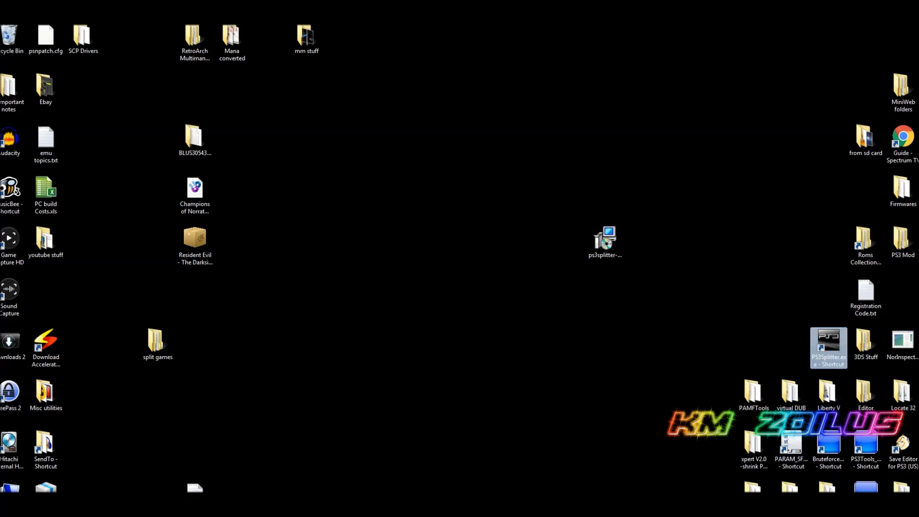
pyautogui.click(510, 465)
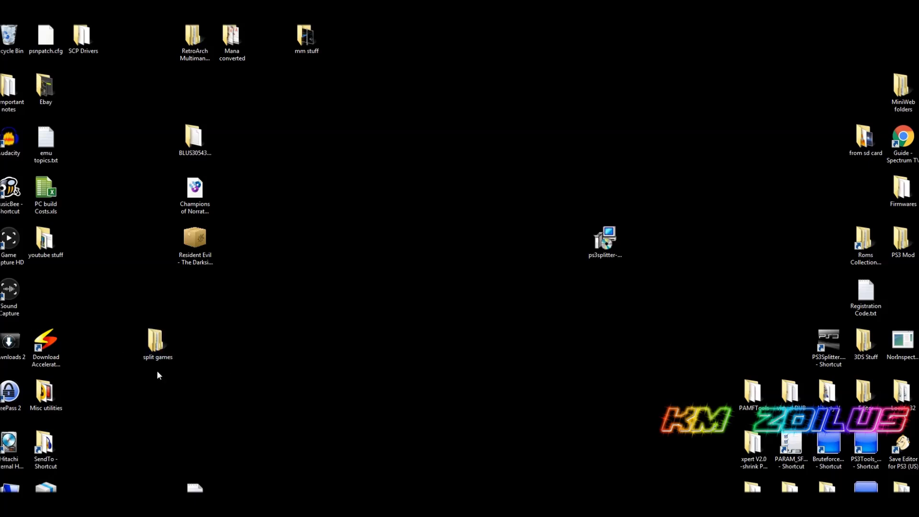
pyautogui.click(155, 346)
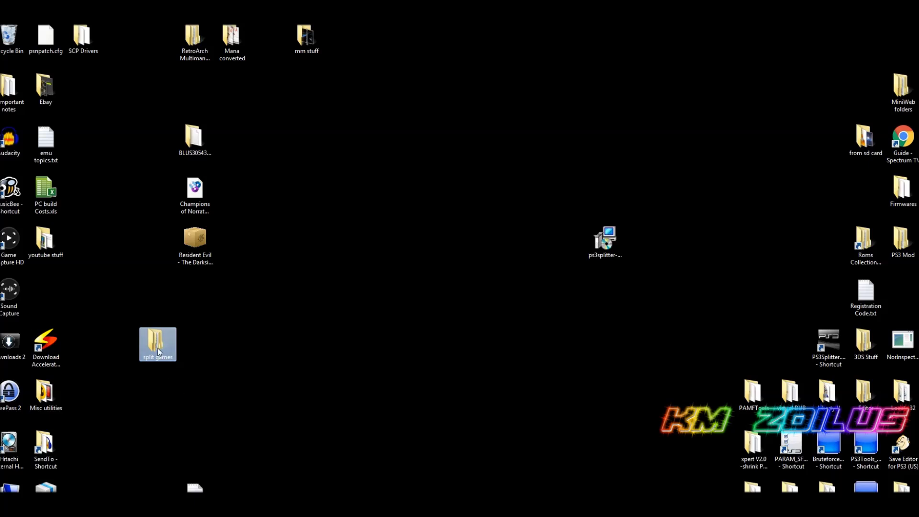
pyautogui.moveTo(159, 351)
pyautogui.click(192, 138)
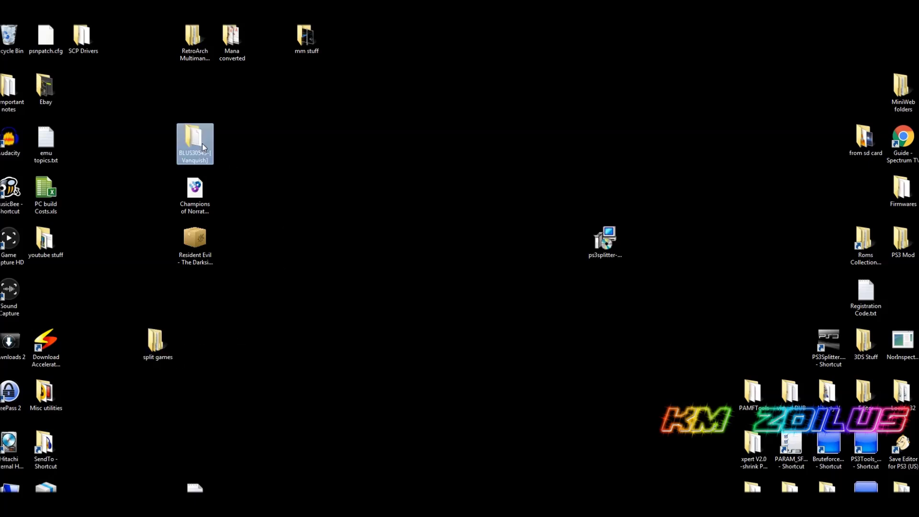
pyautogui.moveTo(192, 139)
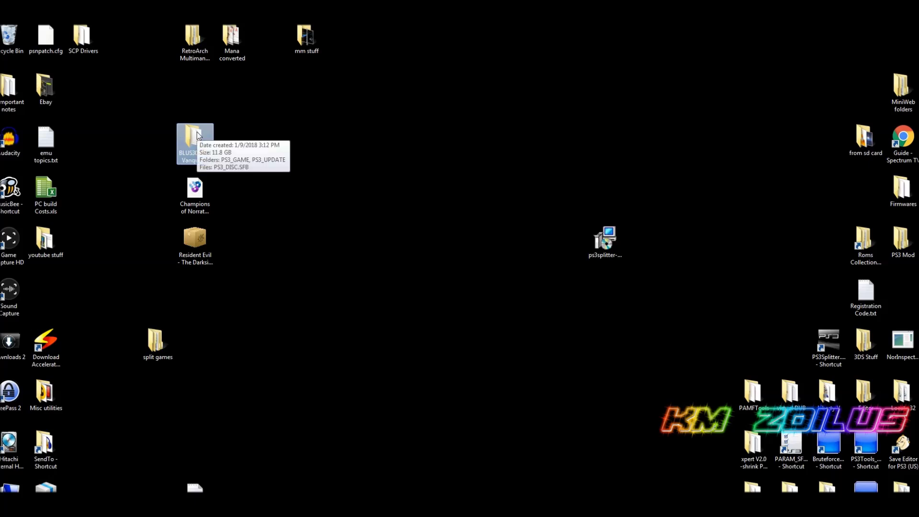
pyautogui.click(191, 206)
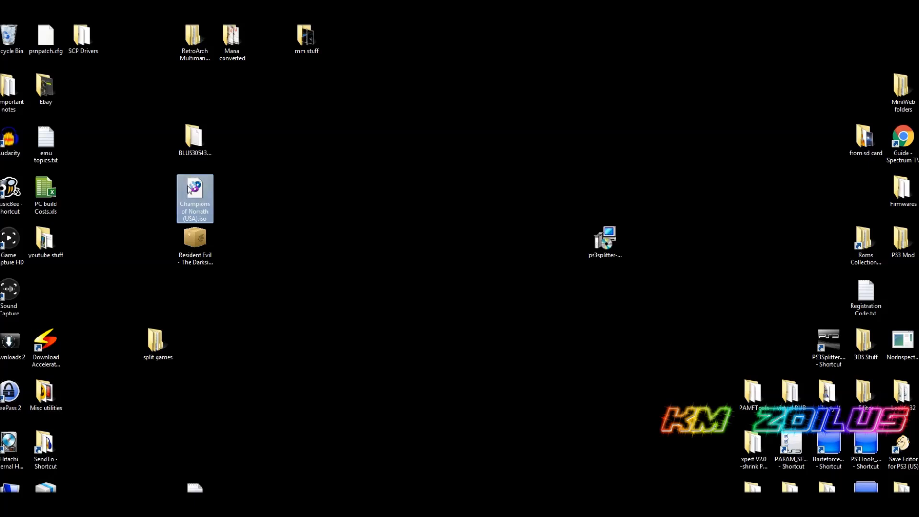
pyautogui.click(196, 249)
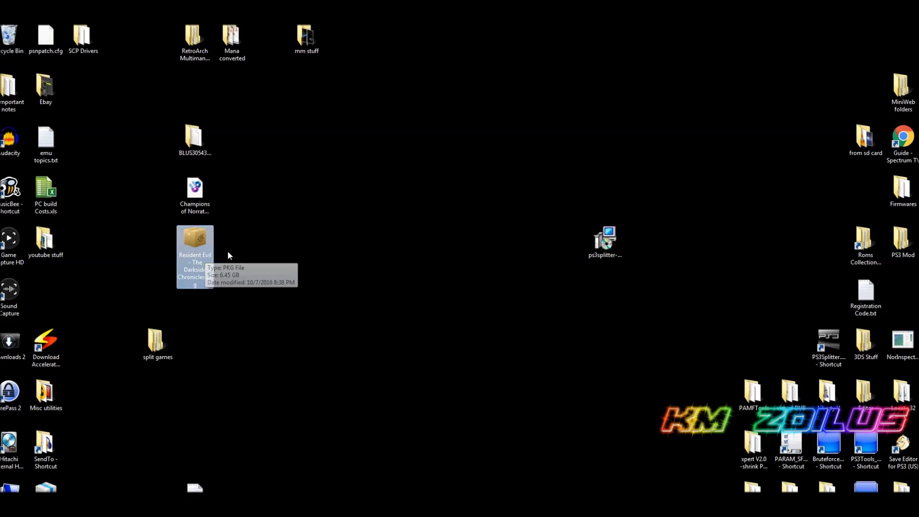
pyautogui.click(777, 323)
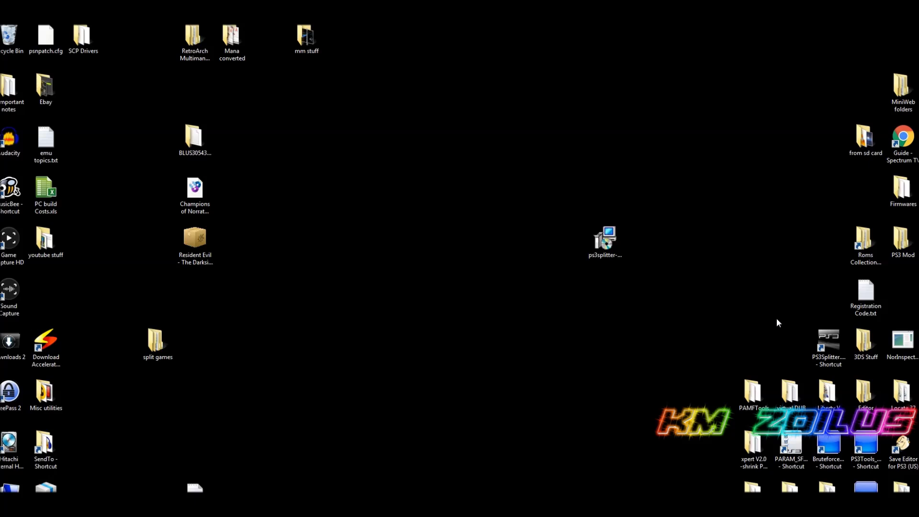
# - Launch PS3Splitter and set its split operation type to check and copy the whole input directory
pyautogui.doubleClick(828, 341)
pyautogui.moveTo(484, 199); pyautogui.dragTo(621, 140)
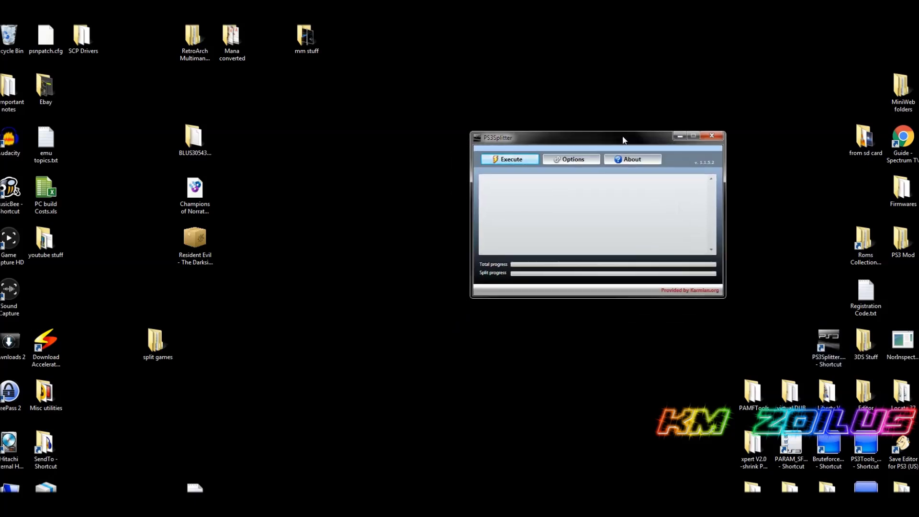
pyautogui.click(570, 162)
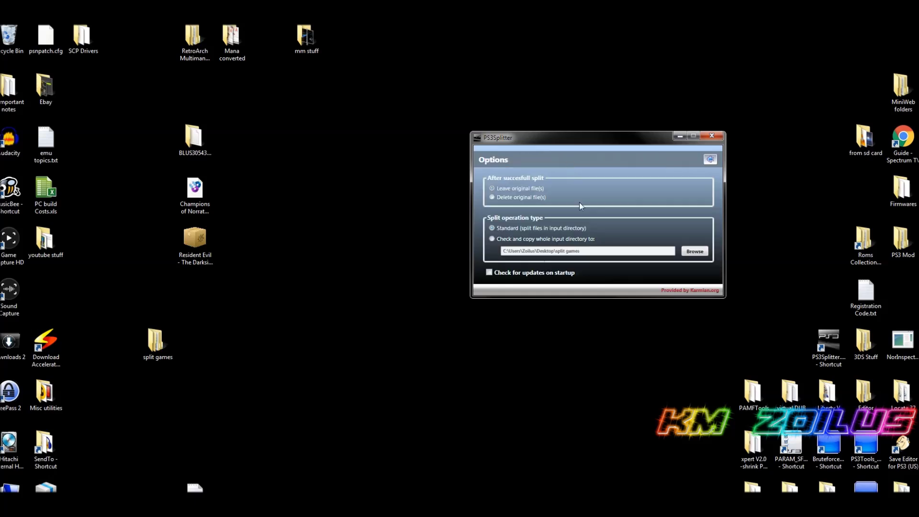
pyautogui.click(492, 238)
# - Set the copy target directory to the desktop's split games folder and return to the main PS3Splitter view
pyautogui.click(697, 252)
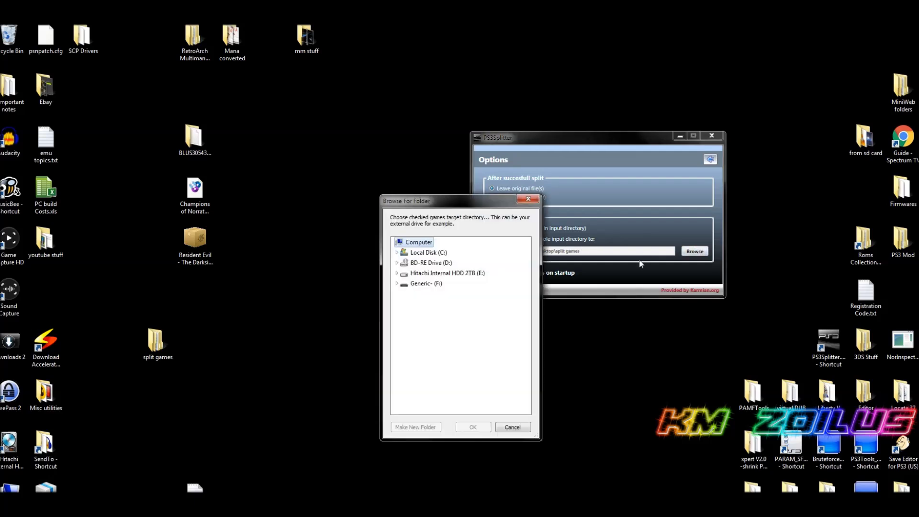
pyautogui.click(396, 252)
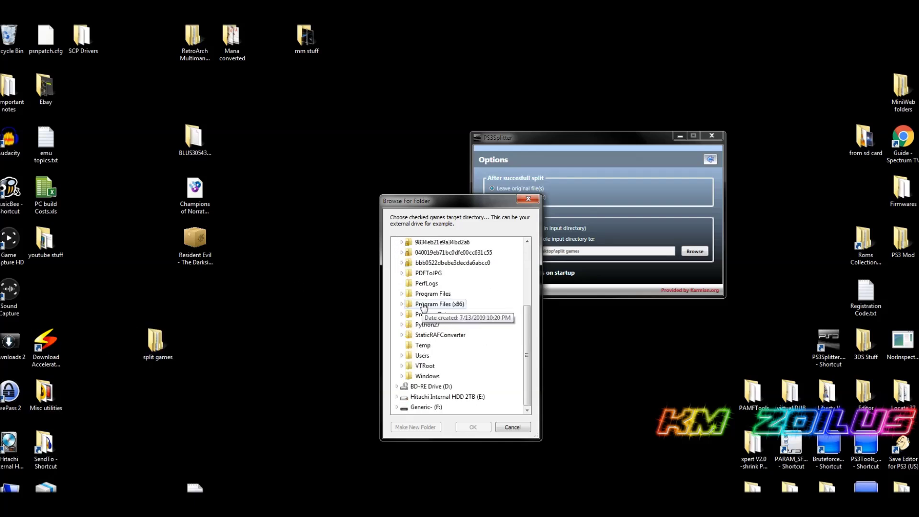
pyautogui.doubleClick(422, 355)
pyautogui.scroll(2, 422, 355)
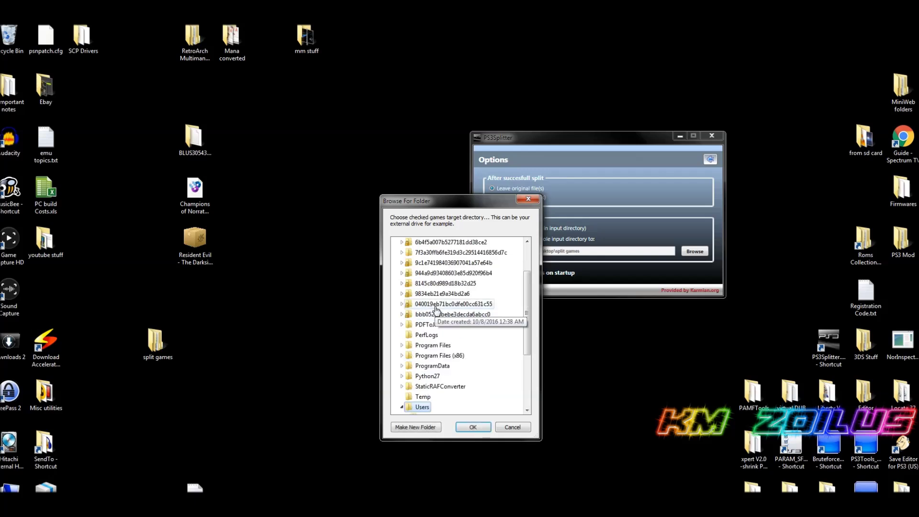
pyautogui.scroll(-4, 429, 330)
pyautogui.click(423, 357)
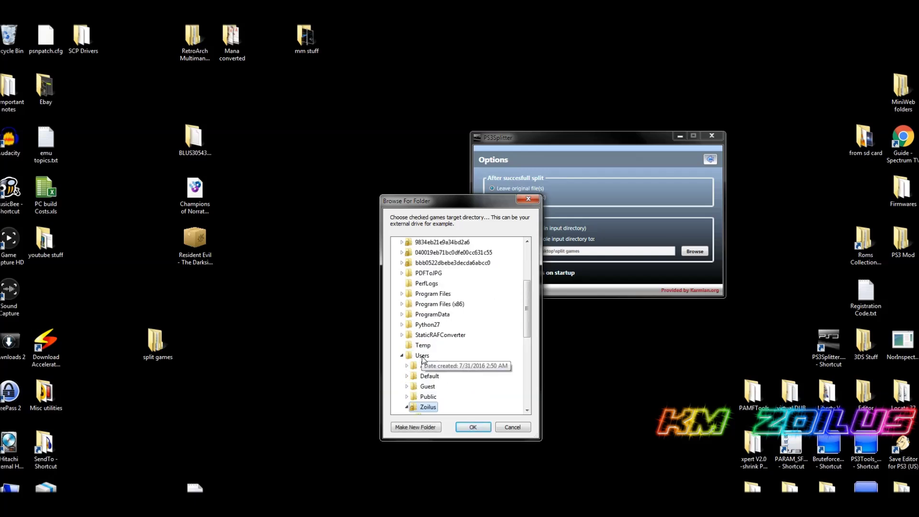
pyautogui.scroll(-5, 421, 315)
pyautogui.doubleClick(425, 293)
pyautogui.scroll(-5, 438, 326)
pyautogui.scroll(-4, 445, 348)
pyautogui.doubleClick(444, 325)
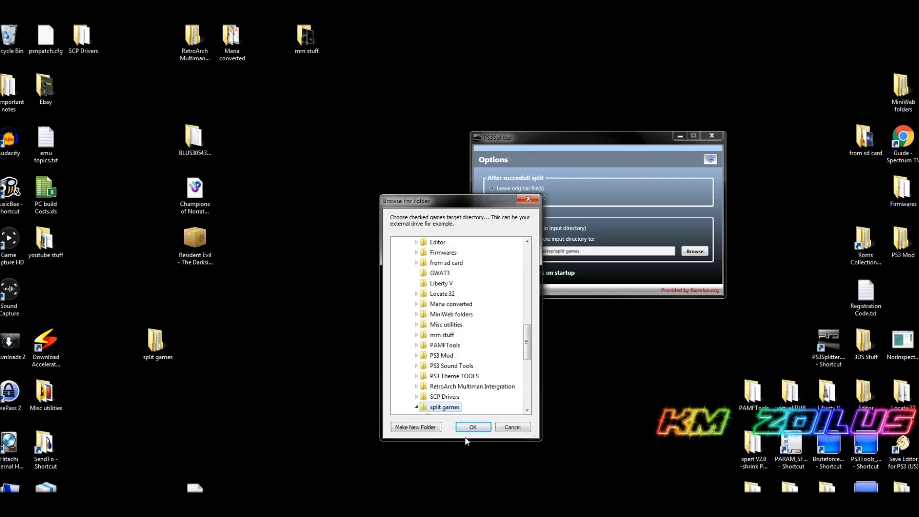
pyautogui.click(478, 429)
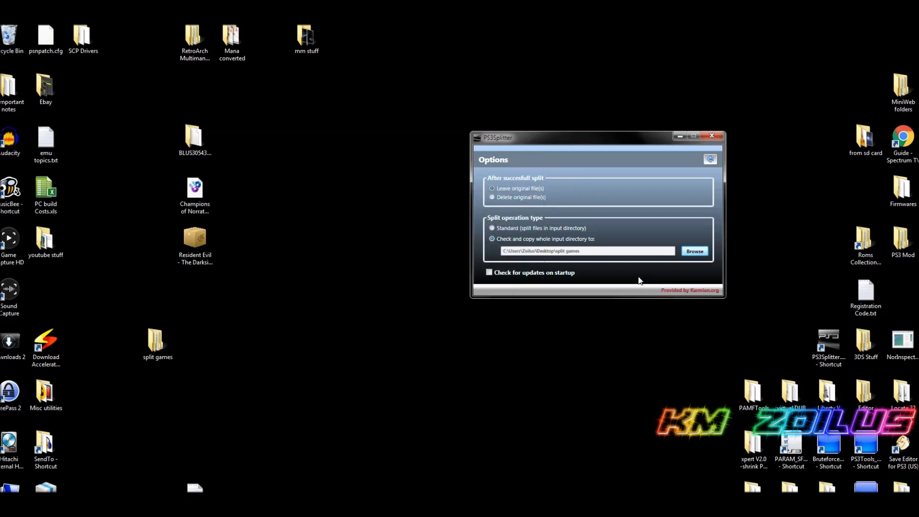
pyautogui.click(710, 161)
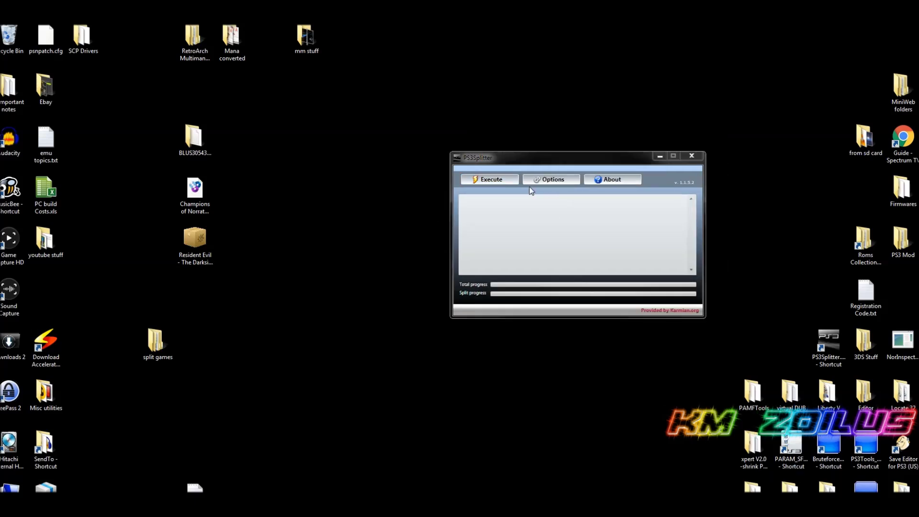
# - Execute the split with the desktop folder BLUS30543-[Vanquish] as the directory to scan, and close PS3Splitter
pyautogui.click(489, 180)
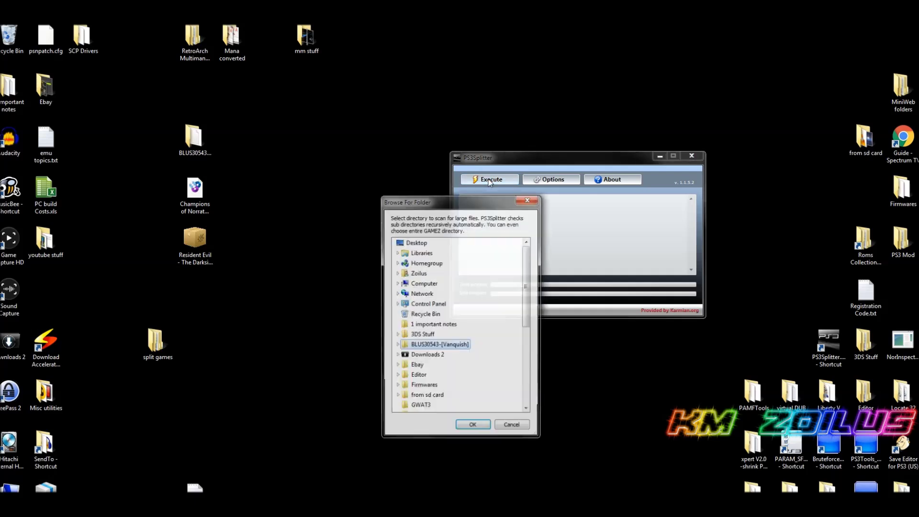
pyautogui.click(196, 158)
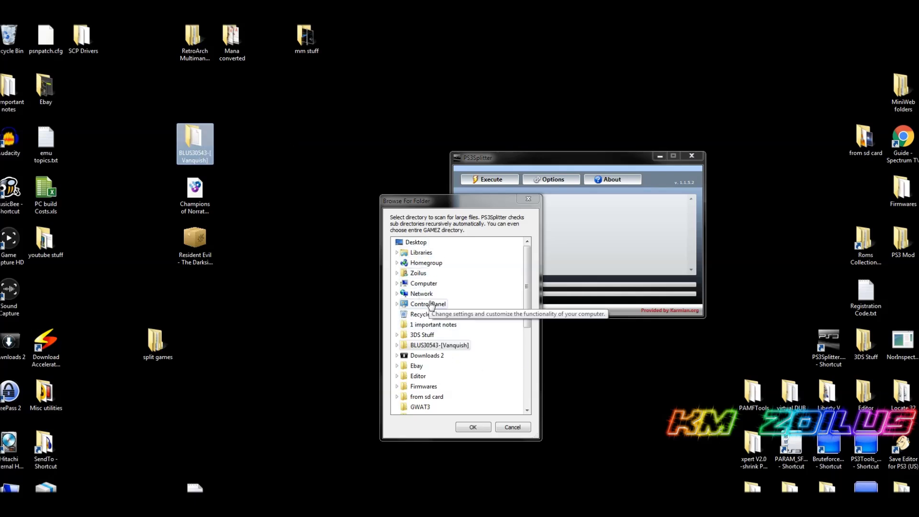
pyautogui.click(424, 347)
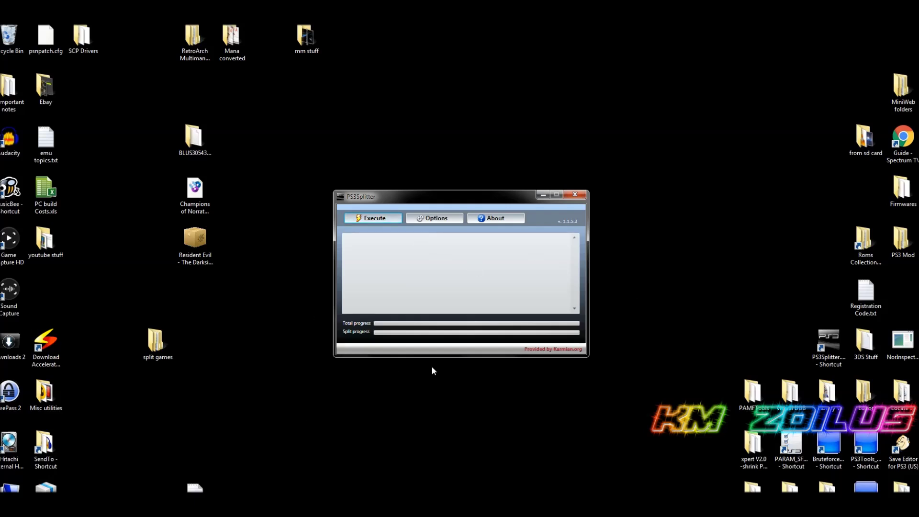
pyautogui.click(580, 198)
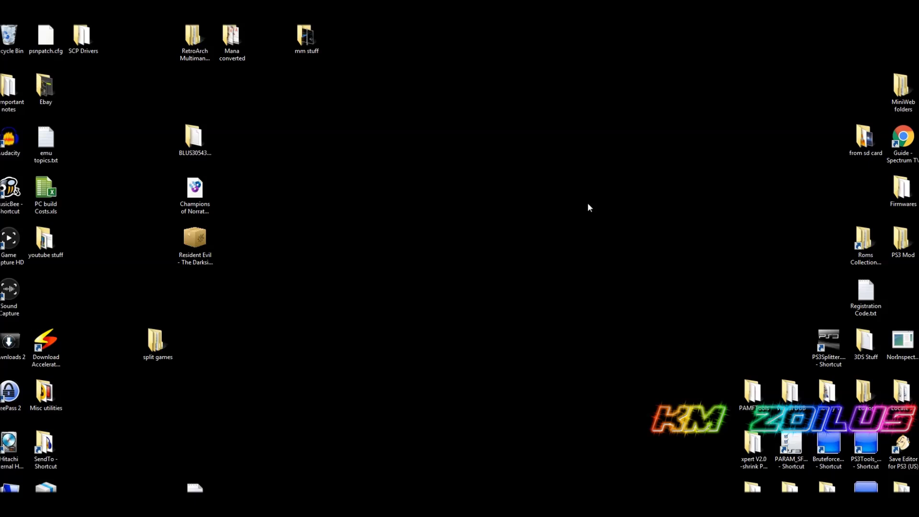
# - Inspect the BLUS30543-[Vanquish] output inside the split games folder and compare it with the source game files on the desktop
pyautogui.doubleClick(153, 353)
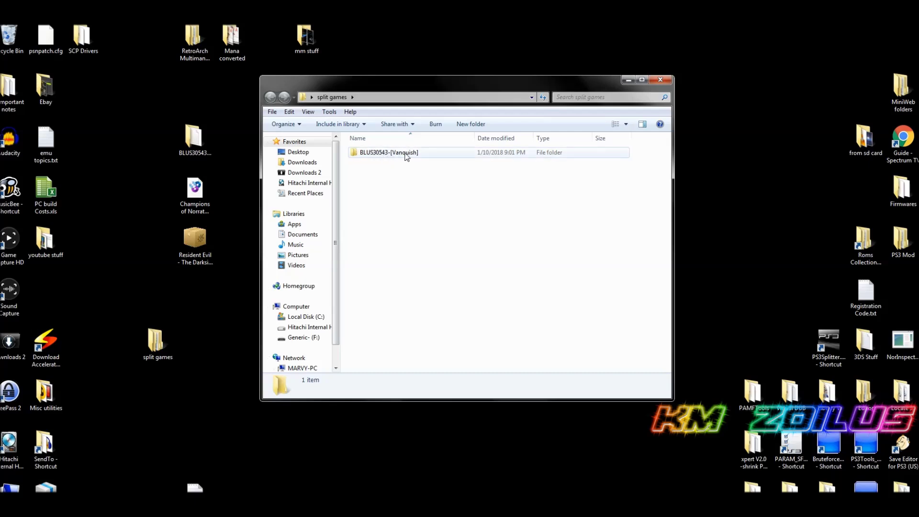
pyautogui.click(385, 157)
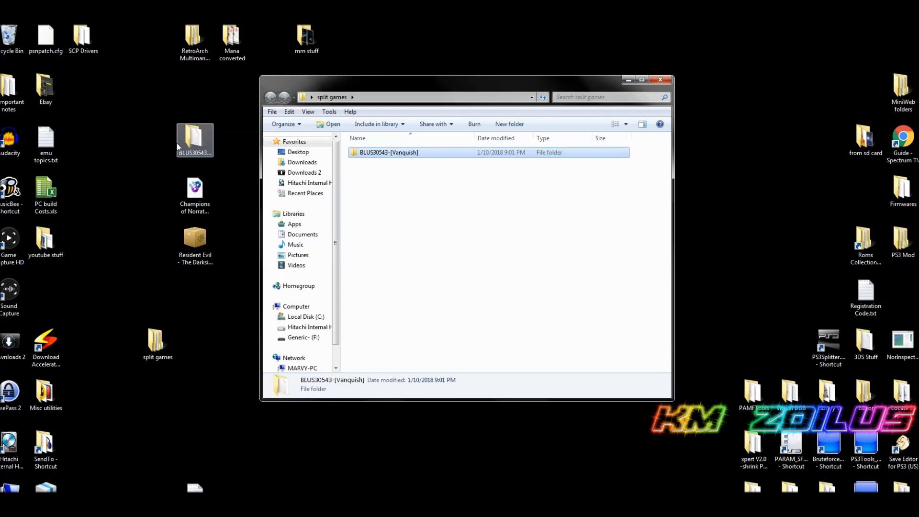
pyautogui.doubleClick(426, 156)
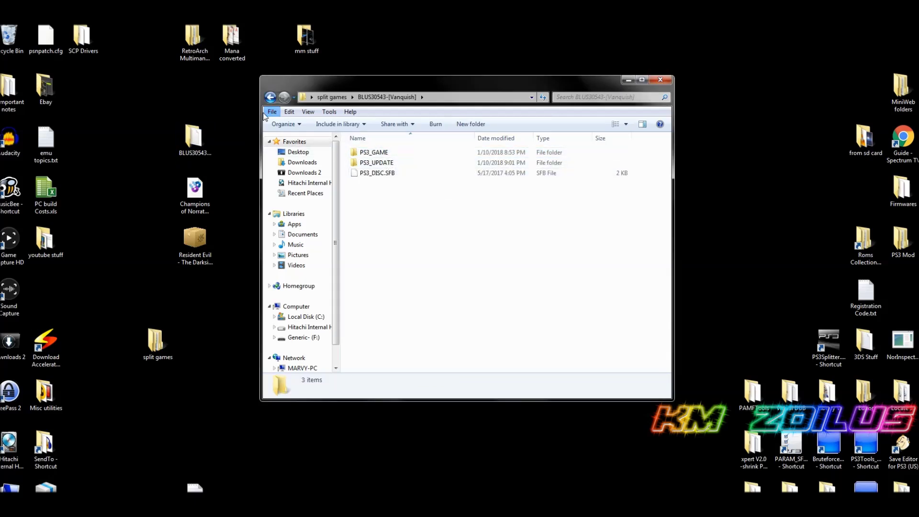
pyautogui.press('BackSpace')
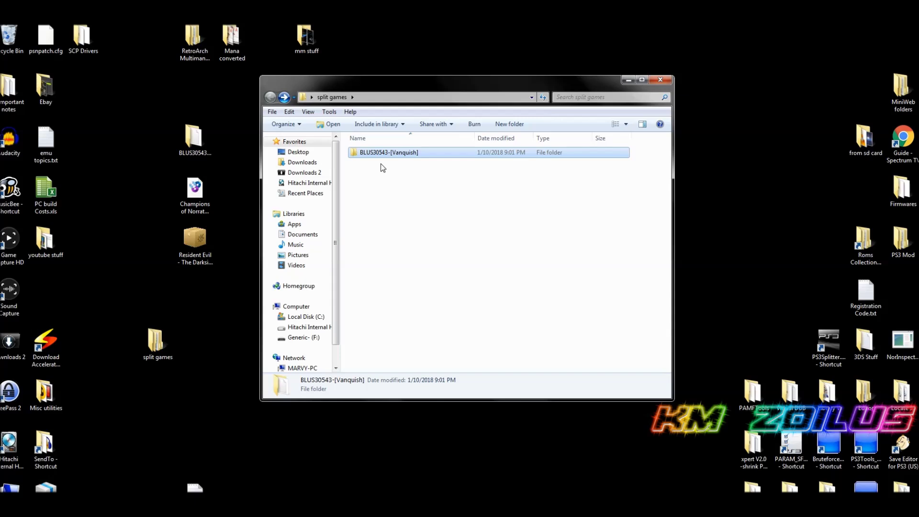
pyautogui.click(192, 192)
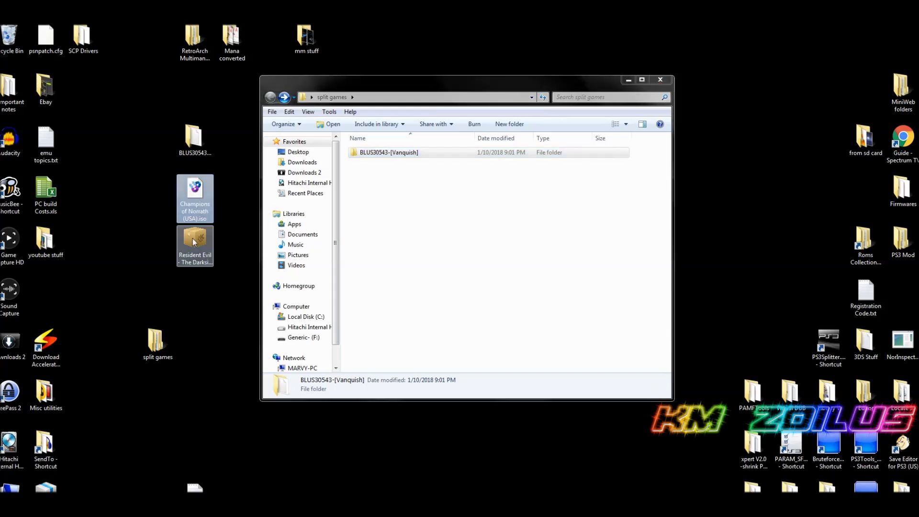
pyautogui.click(184, 242)
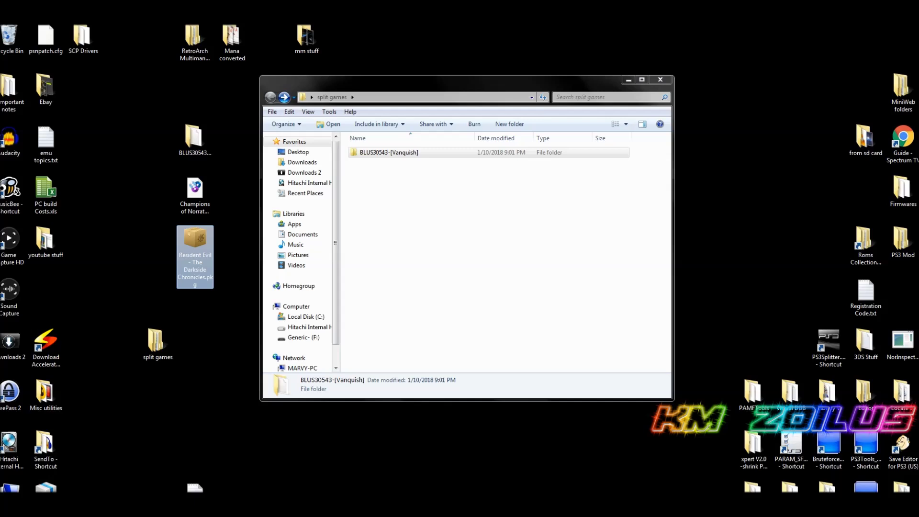
# - Relaunch PS3Splitter and check its split operation and target directory options
pyautogui.click(838, 475)
pyautogui.doubleClick(827, 356)
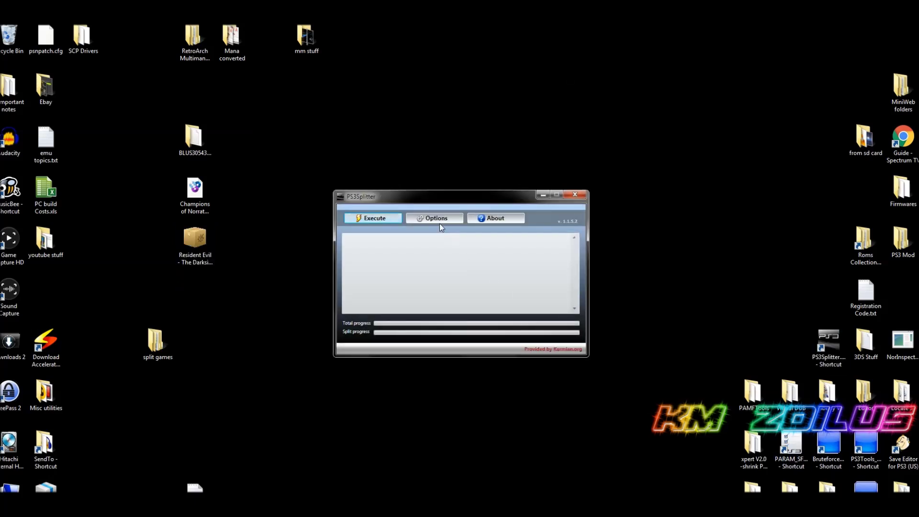
pyautogui.click(440, 221)
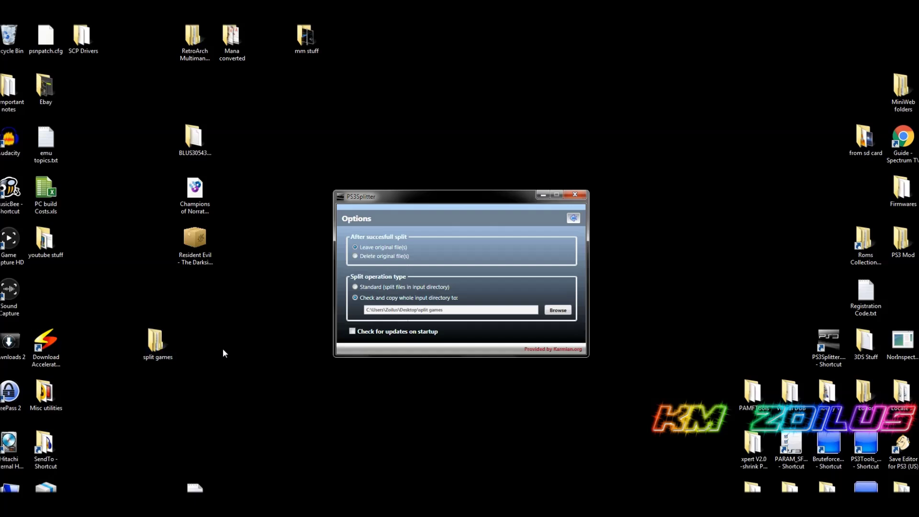
pyautogui.click(574, 219)
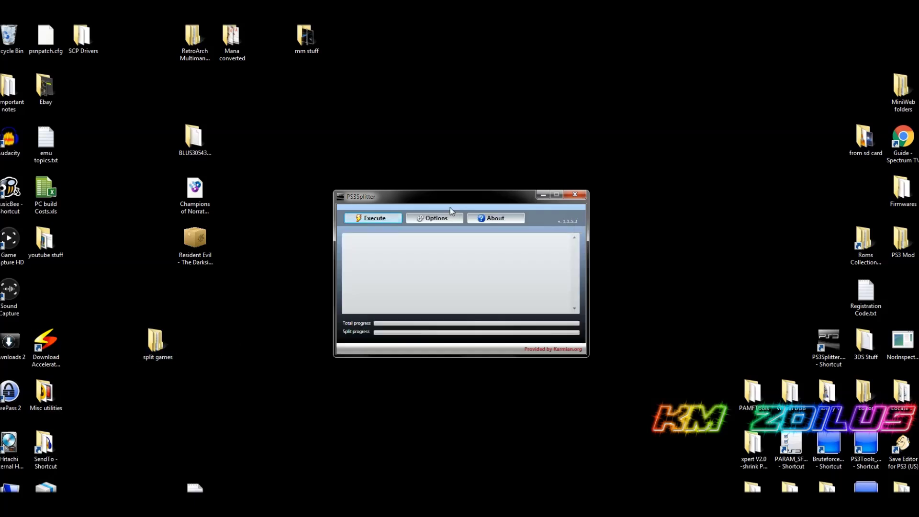
pyautogui.moveTo(460, 201); pyautogui.dragTo(535, 193)
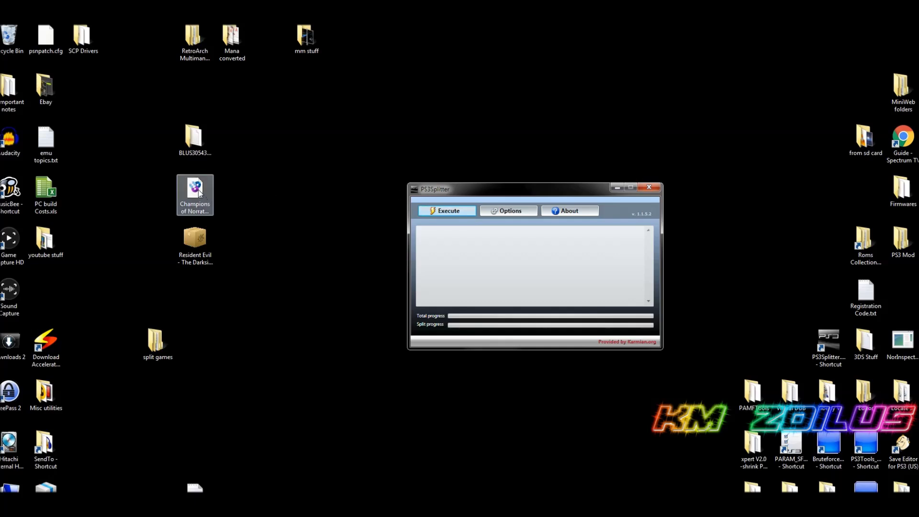
# - Check whether the desktop's ISO and PKG files can be picked in the split's directory browser, cancel it, and inspect the Champions of Norrath ISO
pyautogui.click(198, 189)
pyautogui.click(196, 254)
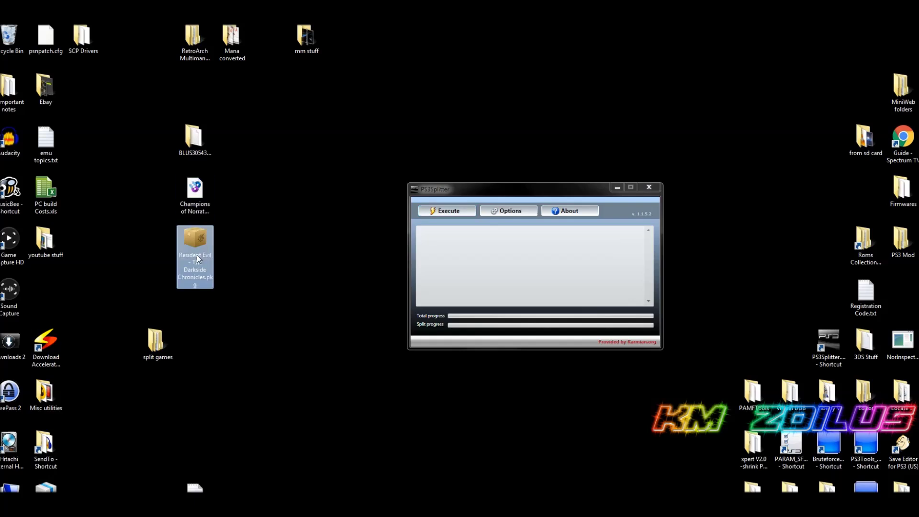
pyautogui.click(197, 193)
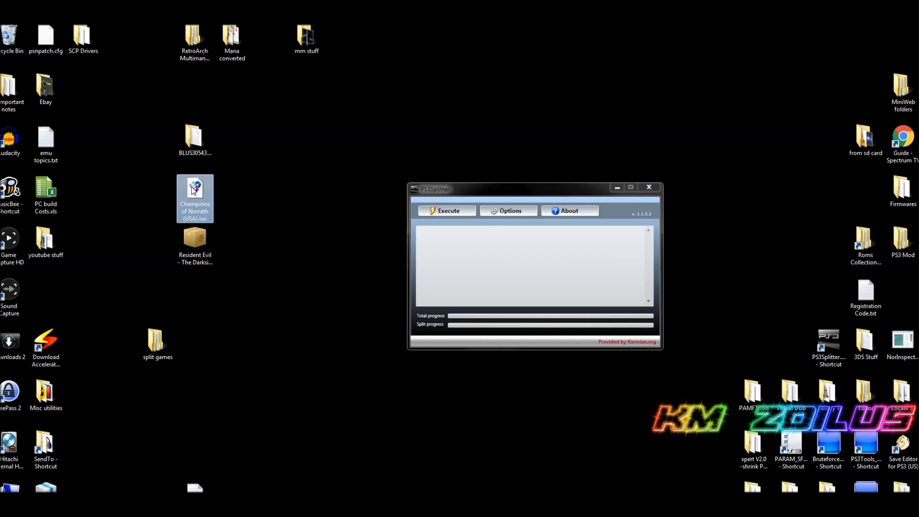
pyautogui.click(452, 210)
pyautogui.moveTo(527, 276); pyautogui.dragTo(538, 248)
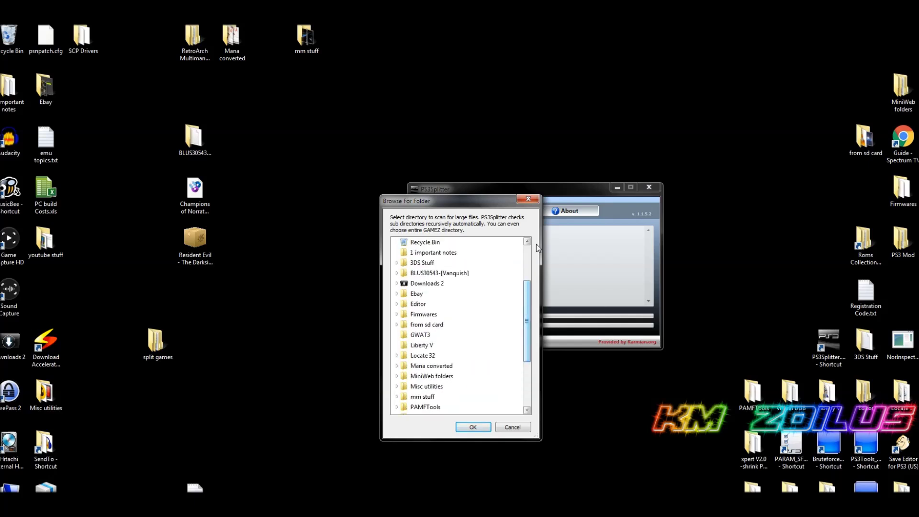
pyautogui.click(527, 199)
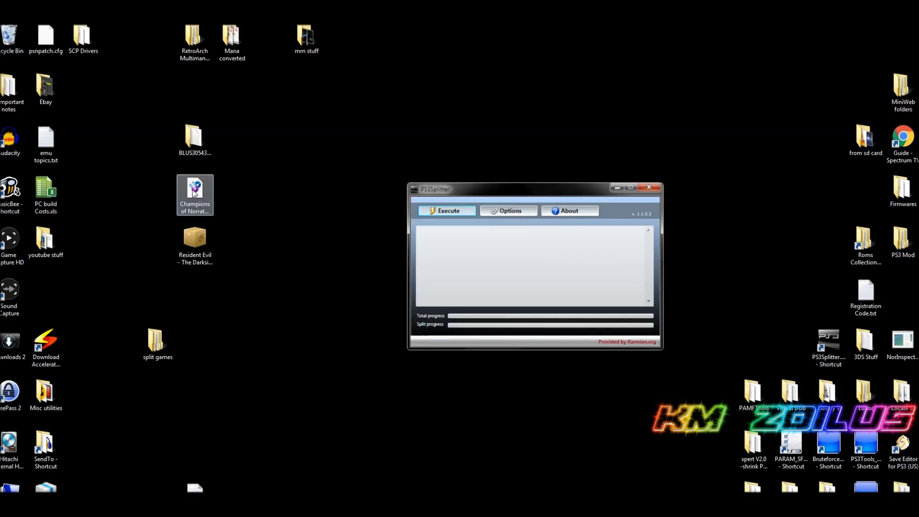
pyautogui.click(194, 193)
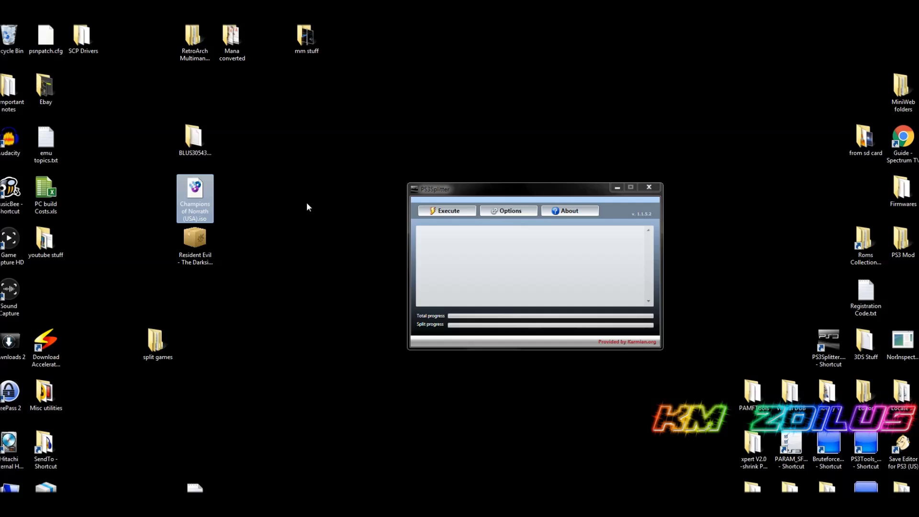
pyautogui.moveTo(204, 197)
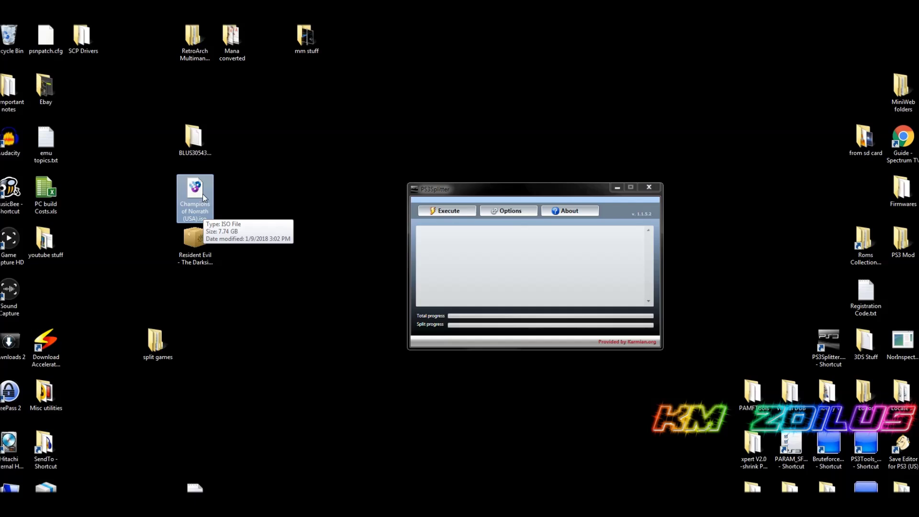
# - Create a desktop folder named Champions of Norrath (USA), move the matching ISO file into it, and place the folder in the ISO's spot
pyautogui.rightClick(233, 193)
pyautogui.moveTo(256, 303)
pyautogui.click(383, 300)
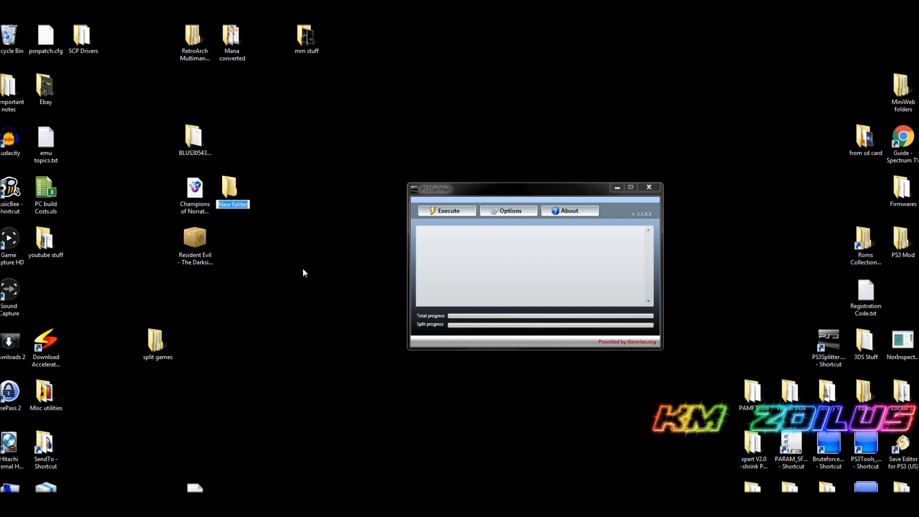
pyautogui.write('Champions of Norrath (USA)')
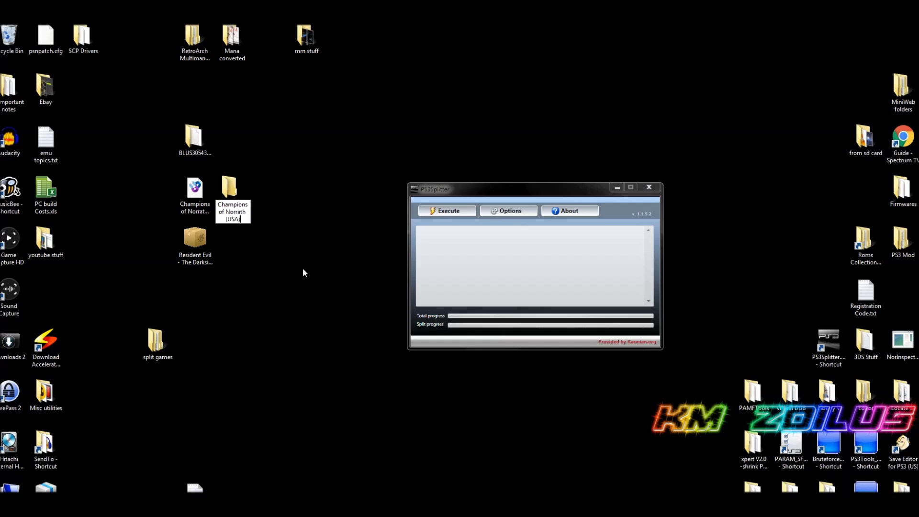
pyautogui.click(231, 200)
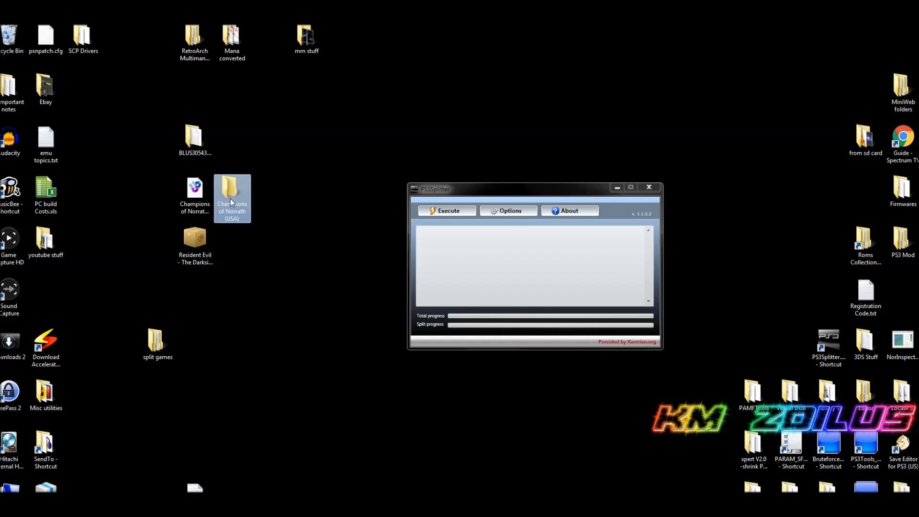
pyautogui.moveTo(199, 195)
pyautogui.mouseDown()
pyautogui.moveTo(237, 194)
pyautogui.moveTo(195, 198)
pyautogui.mouseUp()
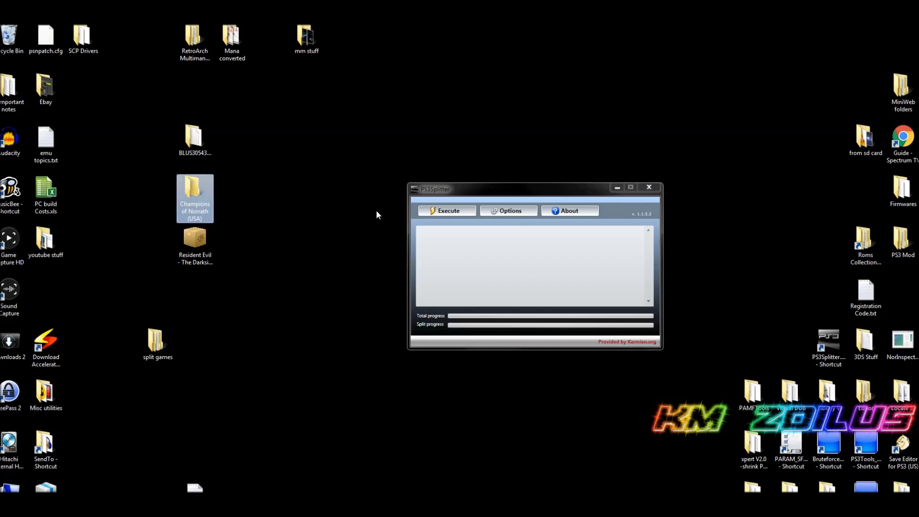
# - Execute the split with the desktop folder Champions of Norrath (USA) as the directory to scan, and close PS3Splitter
pyautogui.click(434, 211)
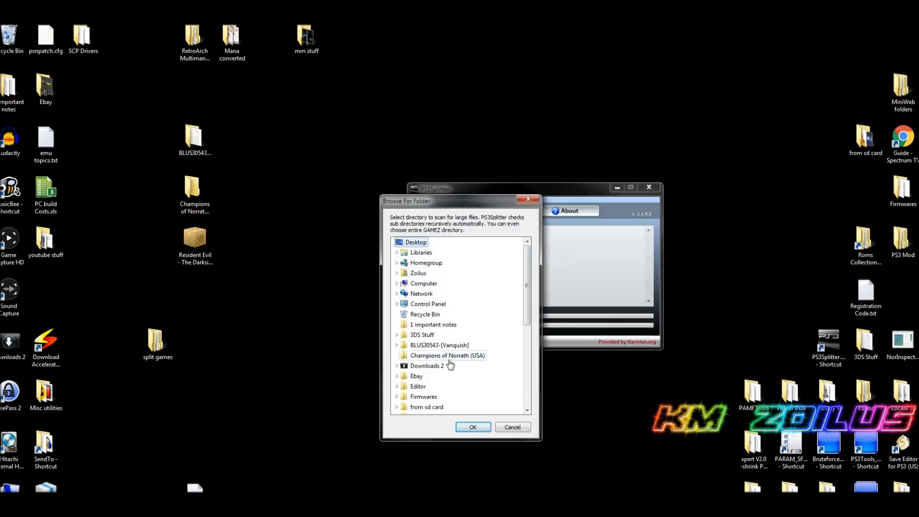
pyautogui.click(445, 355)
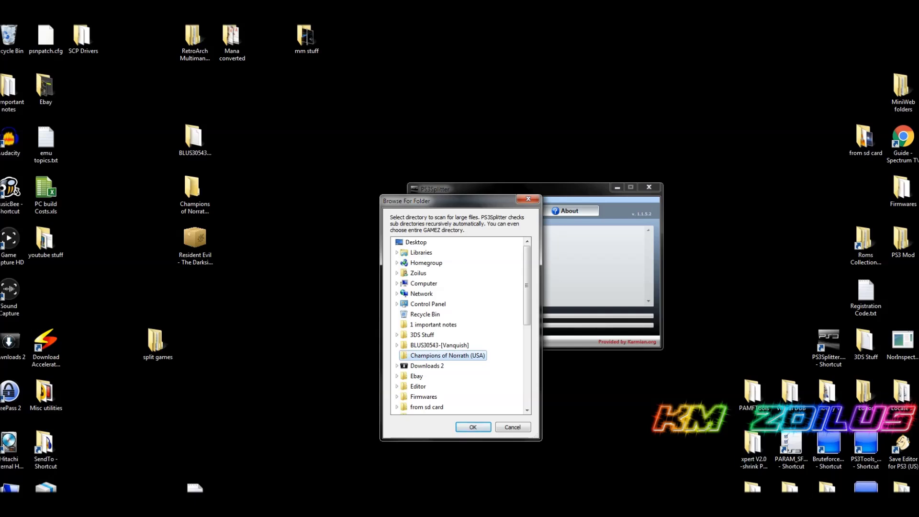
pyautogui.press('Return')
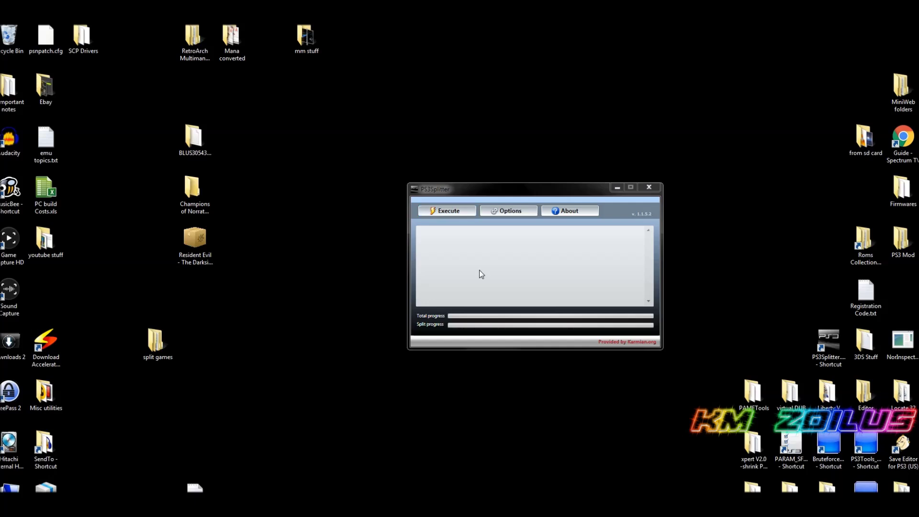
pyautogui.click(649, 187)
# - Inspect the split ISO parts in the Champions of Norrath (USA) folder inside split games, and close the window
pyautogui.click(157, 344)
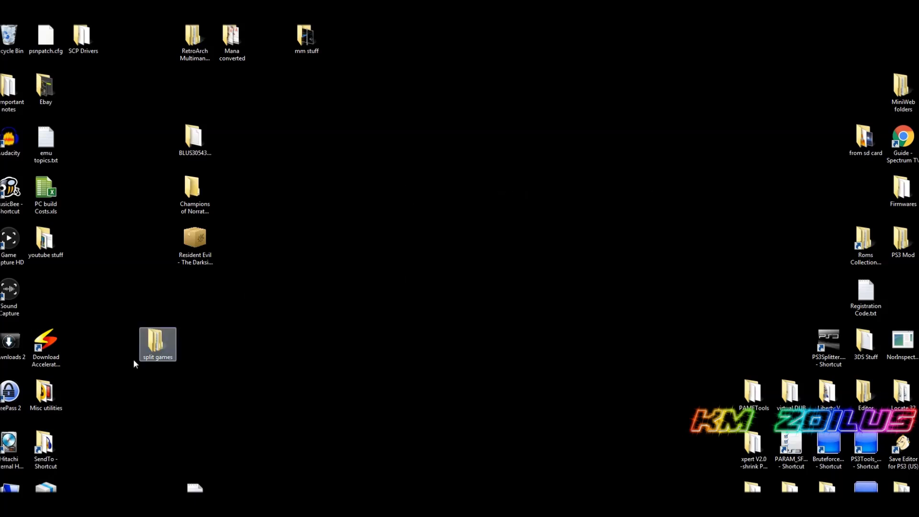
pyautogui.doubleClick(150, 354)
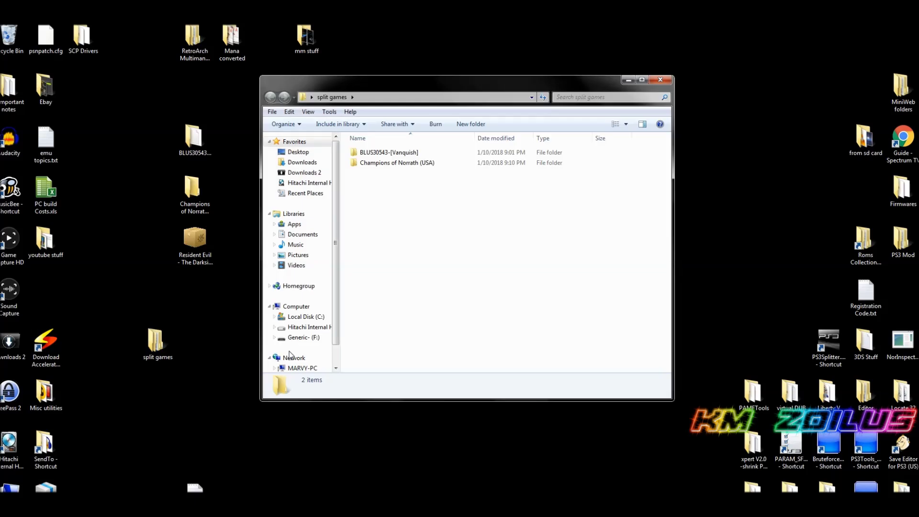
pyautogui.doubleClick(408, 163)
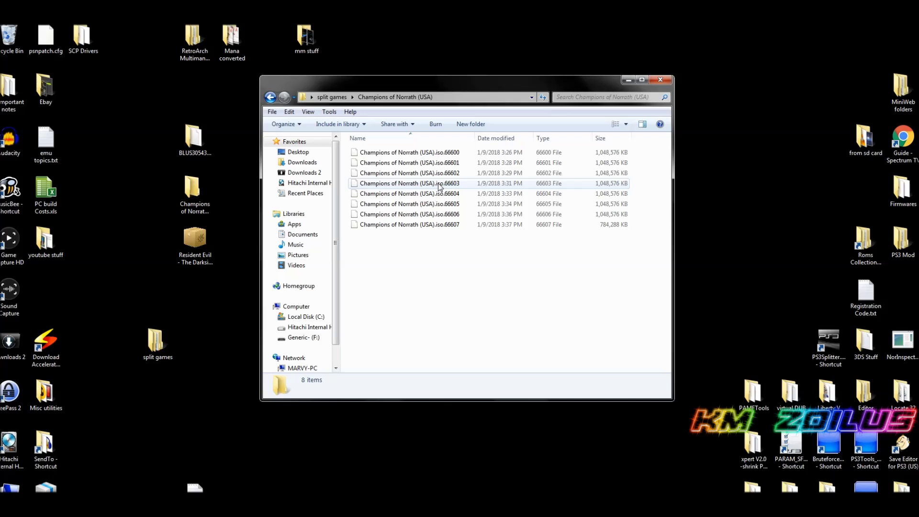
pyautogui.click(661, 80)
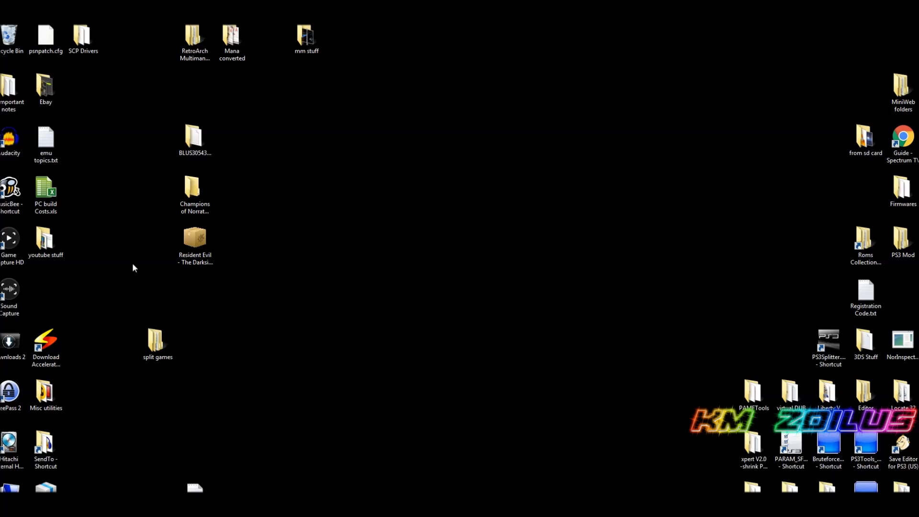
# - Relaunch PS3Splitter and create a desktop folder named Resident Evil - The Darkside Chronicles
pyautogui.doubleClick(828, 341)
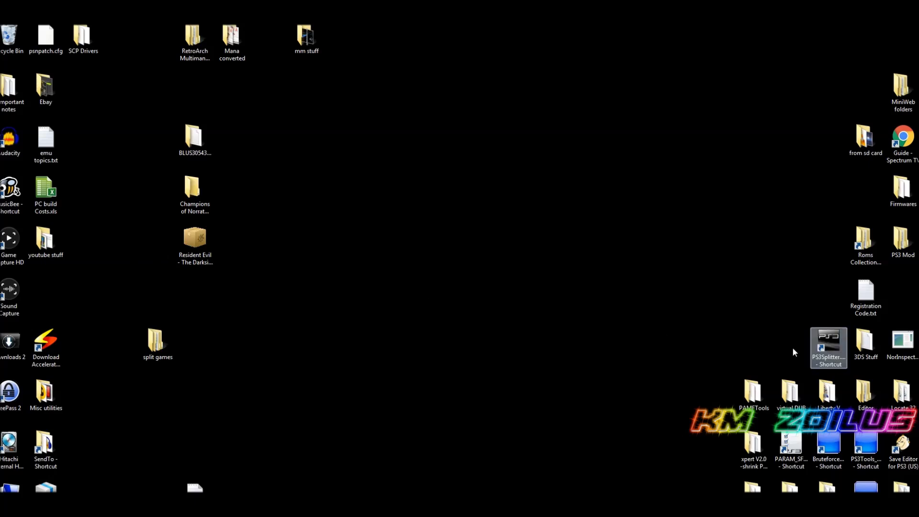
pyautogui.rightClick(237, 249)
pyautogui.moveTo(256, 356)
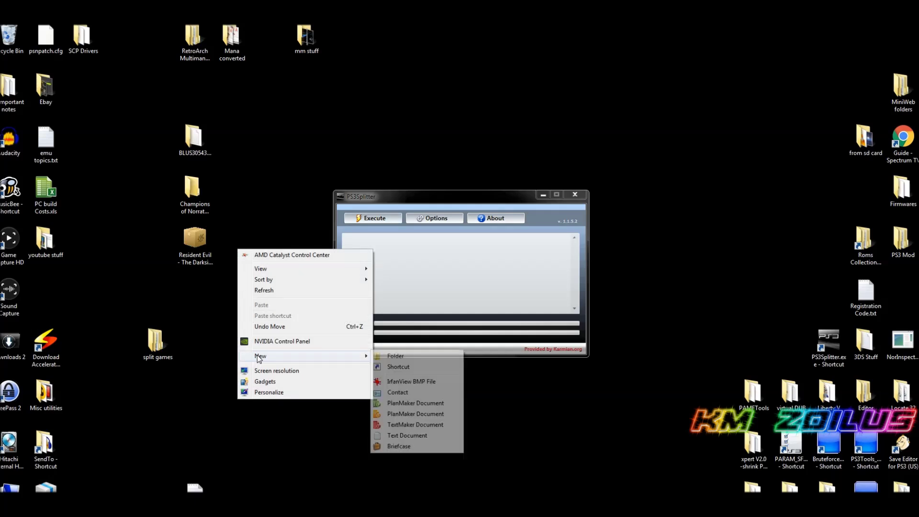
pyautogui.click(390, 354)
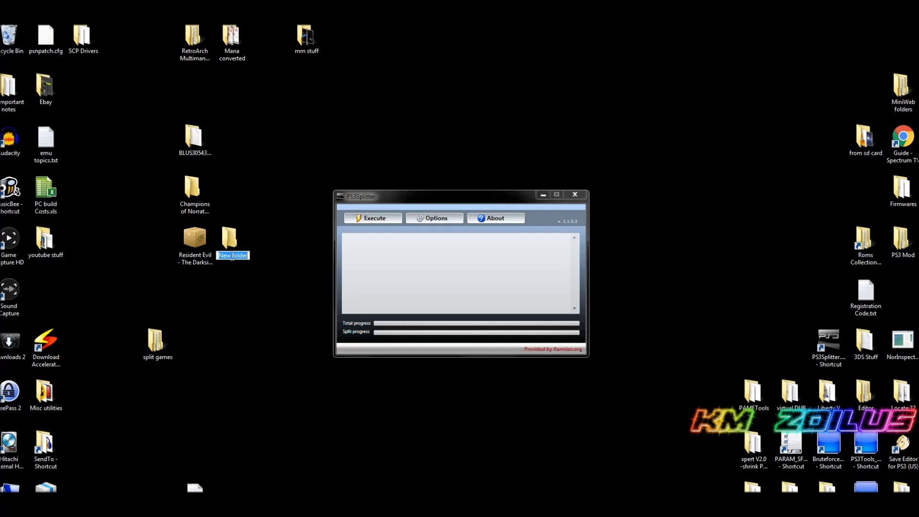
pyautogui.write('Resident Evil - The Darkside Chronicles')
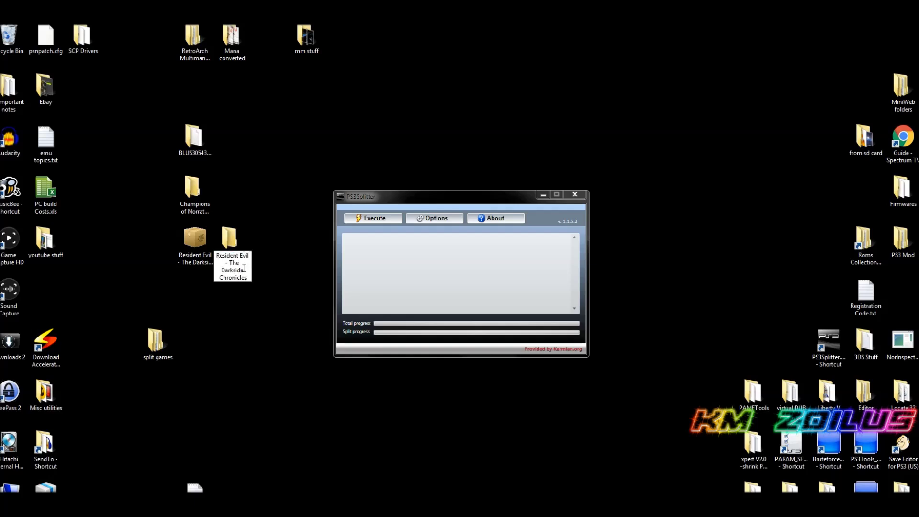
pyautogui.press('Return')
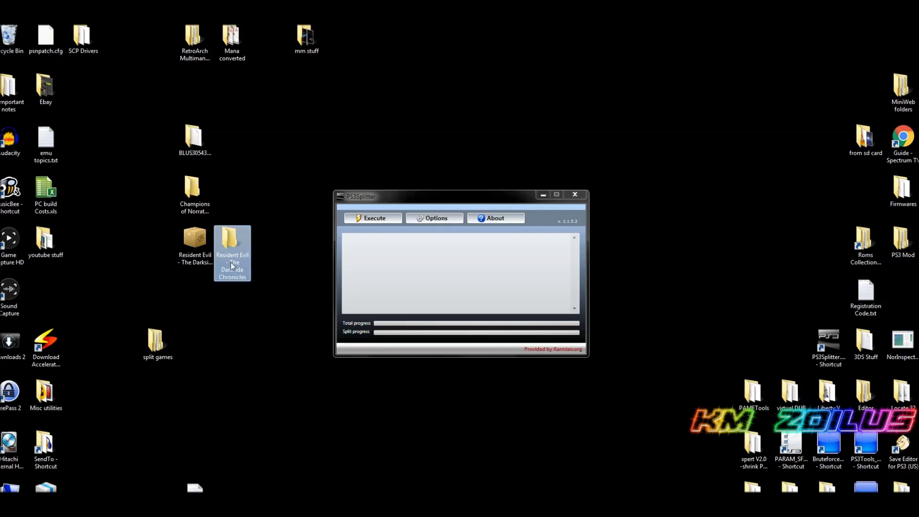
# - Move the Resident Evil PKG file into its matching new folder and place the folder in the PKG's spot
pyautogui.click(187, 256)
pyautogui.moveTo(187, 256); pyautogui.dragTo(232, 247)
pyautogui.moveTo(197, 245); pyautogui.dragTo(197, 245)
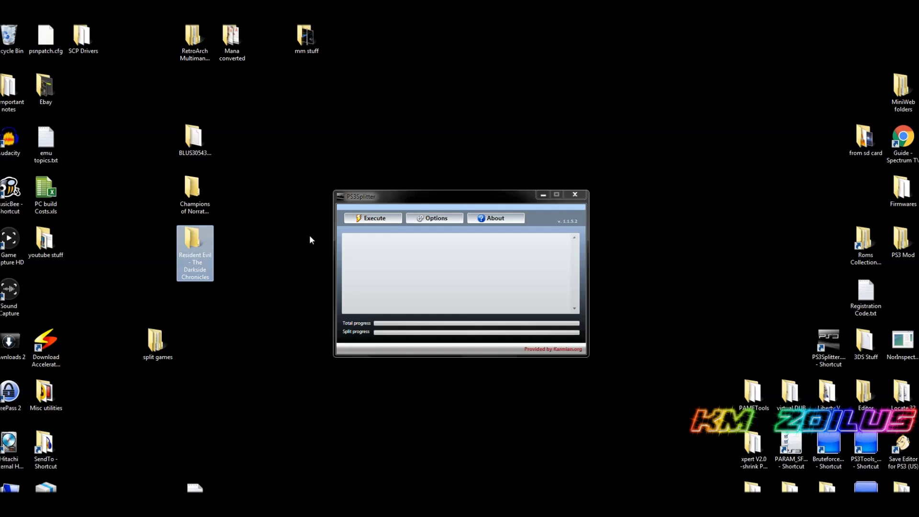
# - Execute the split with the desktop folder Resident Evil - The Darkside Chronicles as the directory to scan, and close PS3Splitter
pyautogui.click(375, 219)
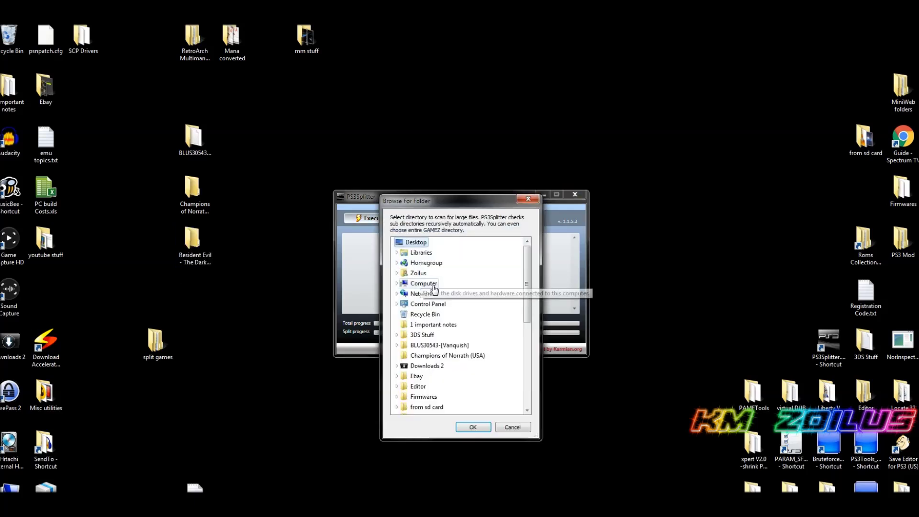
pyautogui.doubleClick(432, 372)
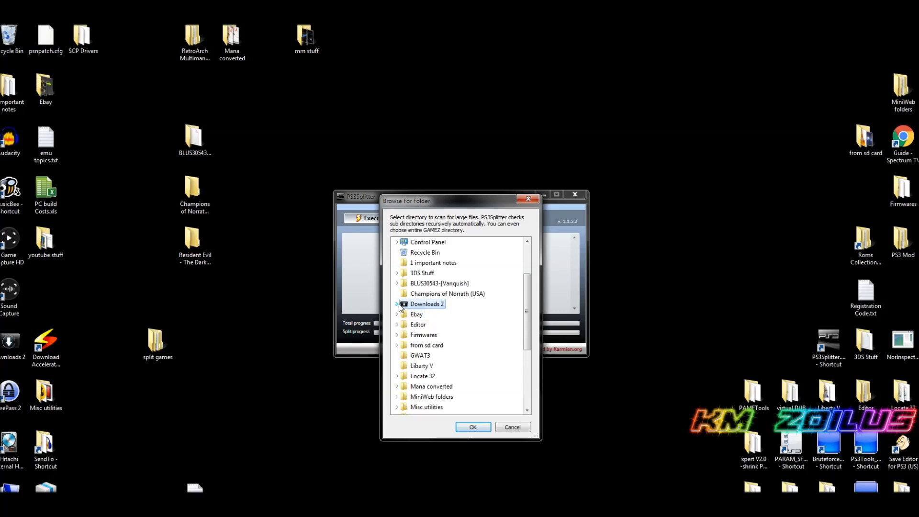
pyautogui.click(396, 304)
pyautogui.scroll(-3, 438, 331)
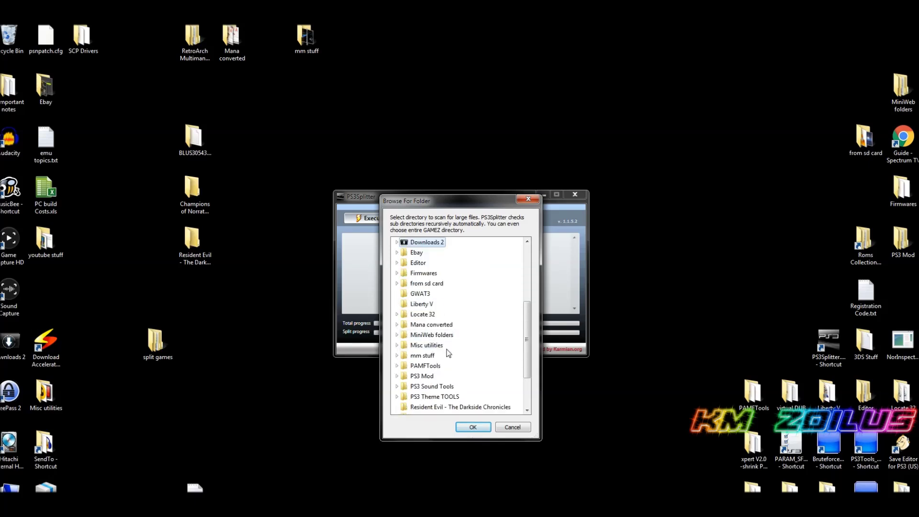
pyautogui.click(454, 376)
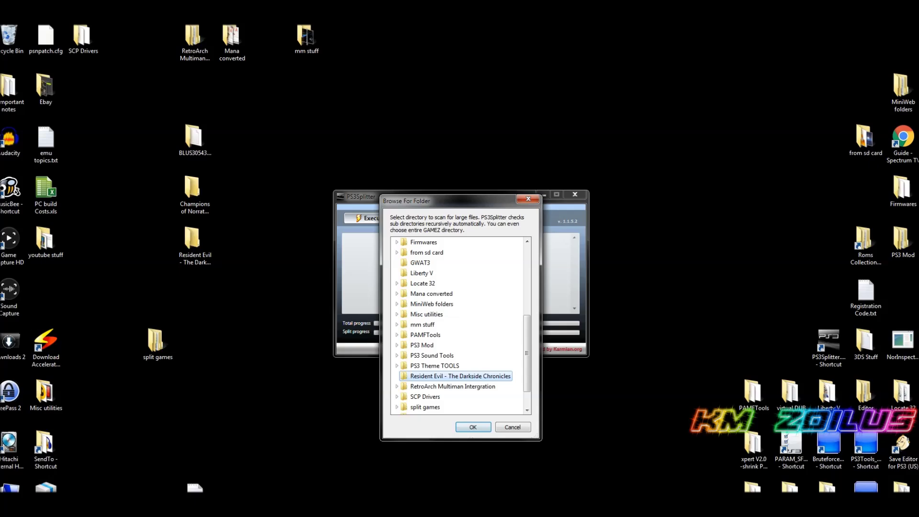
pyautogui.click(467, 426)
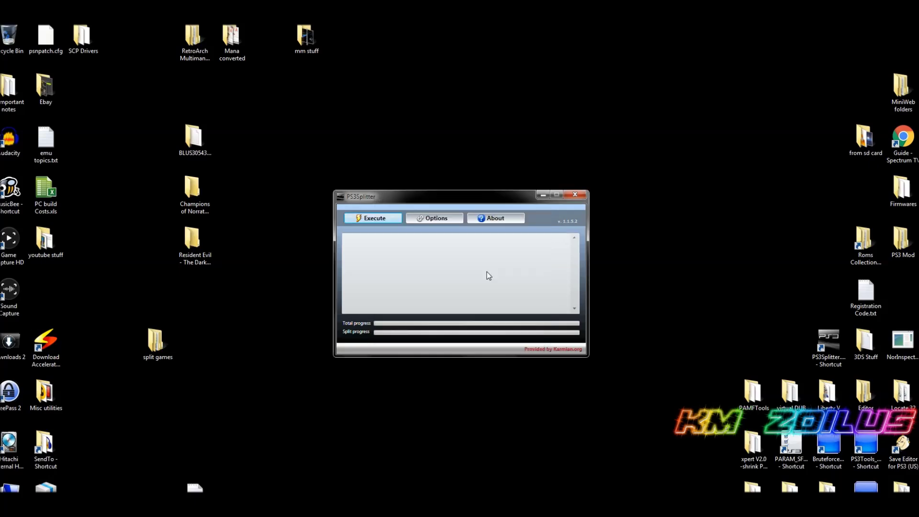
pyautogui.click(574, 194)
# - Open the split games folder and the PS3 TESTING (F:) drive in separate windows arranged side by side
pyautogui.doubleClick(156, 348)
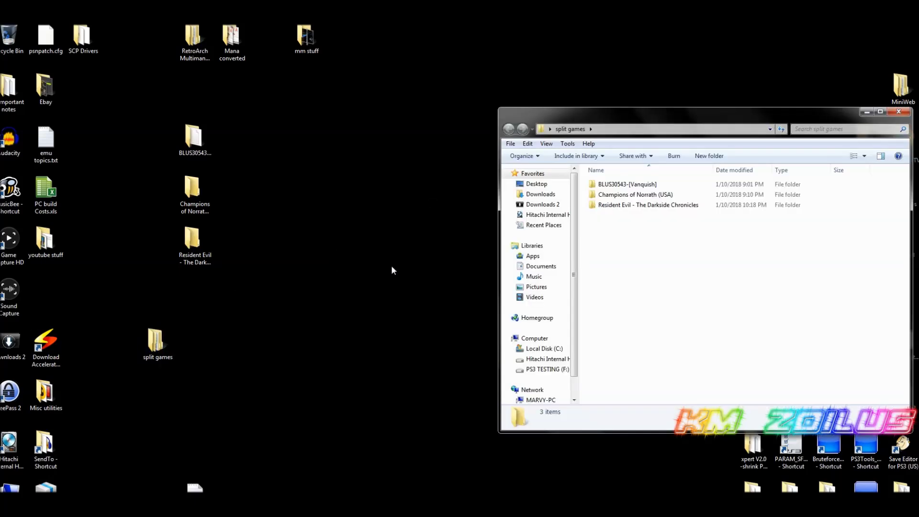
pyautogui.click(630, 207)
pyautogui.moveTo(697, 119); pyautogui.dragTo(184, 73)
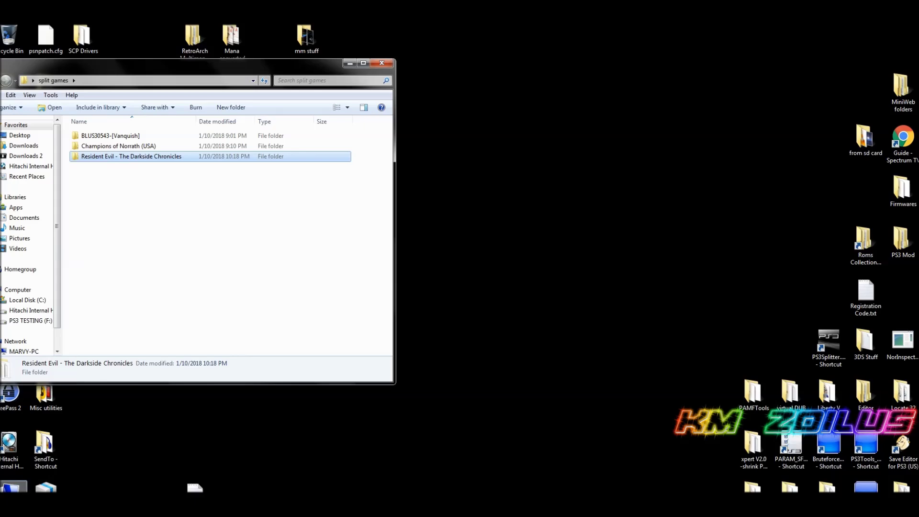
pyautogui.doubleClick(12, 487)
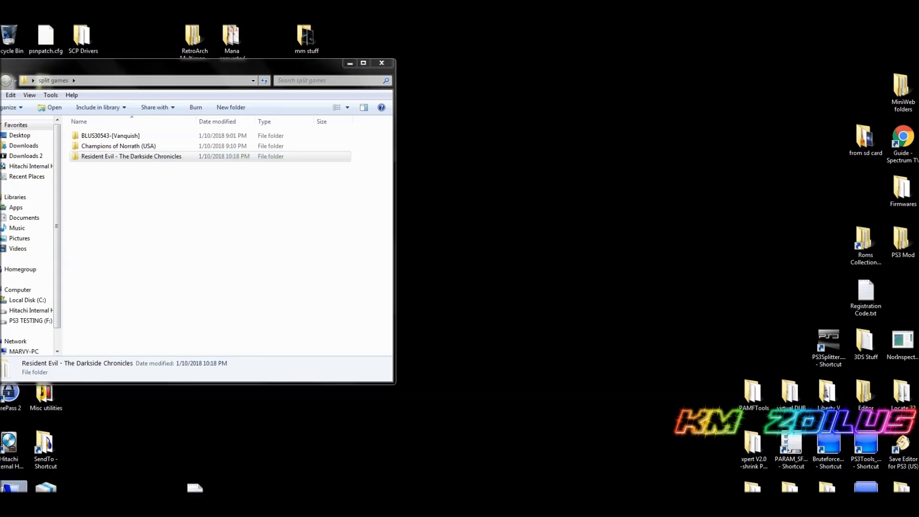
pyautogui.moveTo(301, 76); pyautogui.dragTo(775, 103)
pyautogui.doubleClick(616, 218)
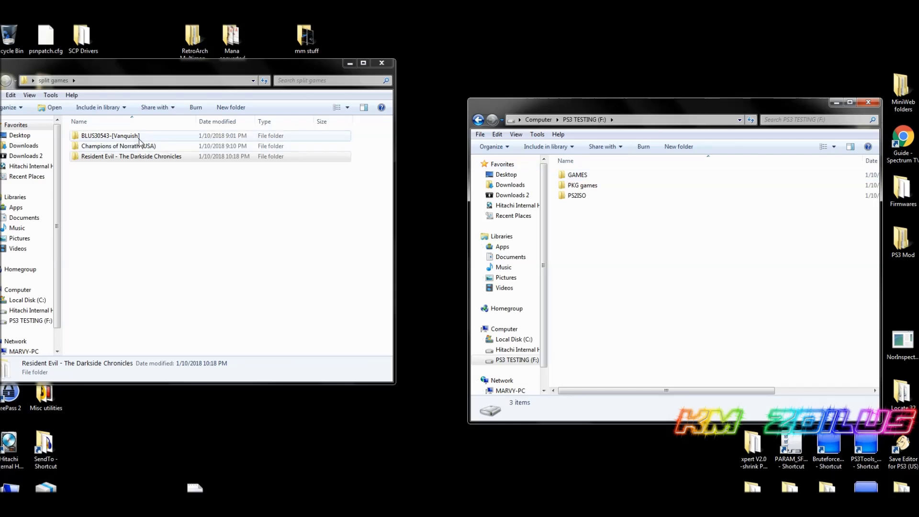
# - Compare the split Champions of Norrath and Resident Evil folders with their matching PS2ISO and PKG games destinations on PS3 TESTING (F:)
pyautogui.click(81, 138)
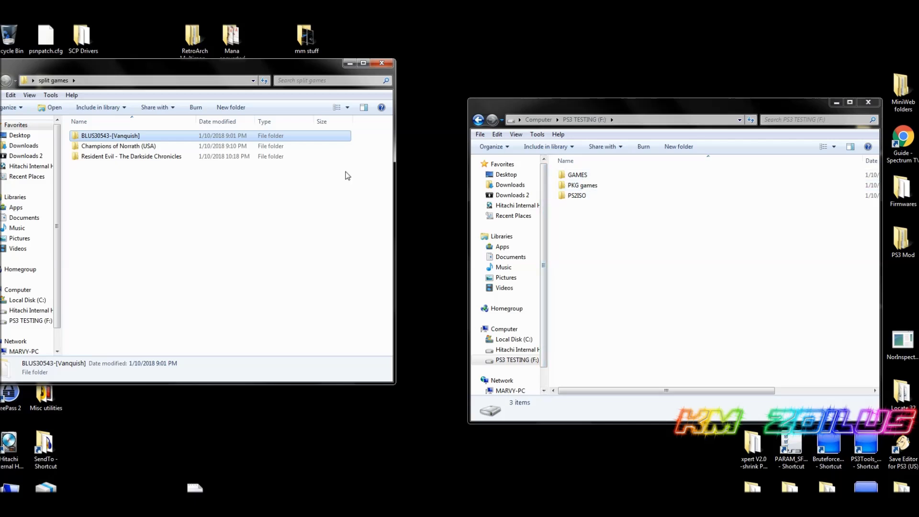
pyautogui.click(126, 148)
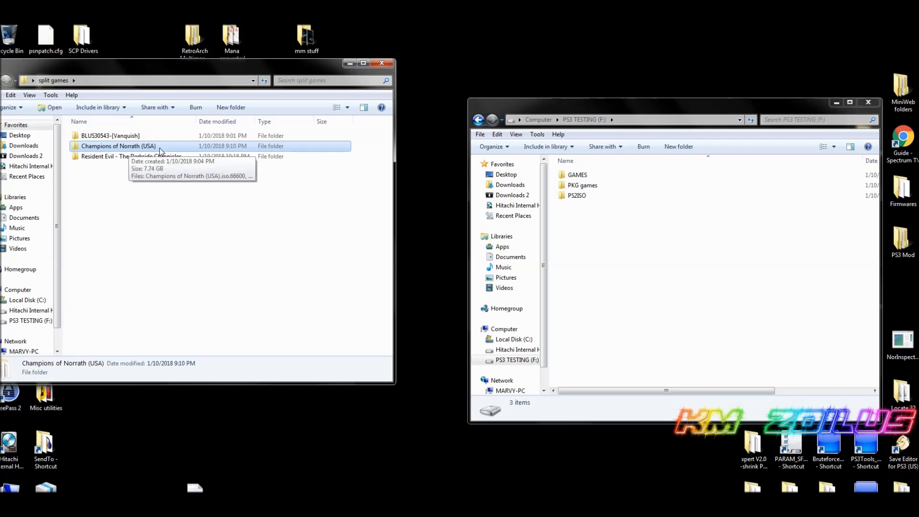
pyautogui.click(579, 196)
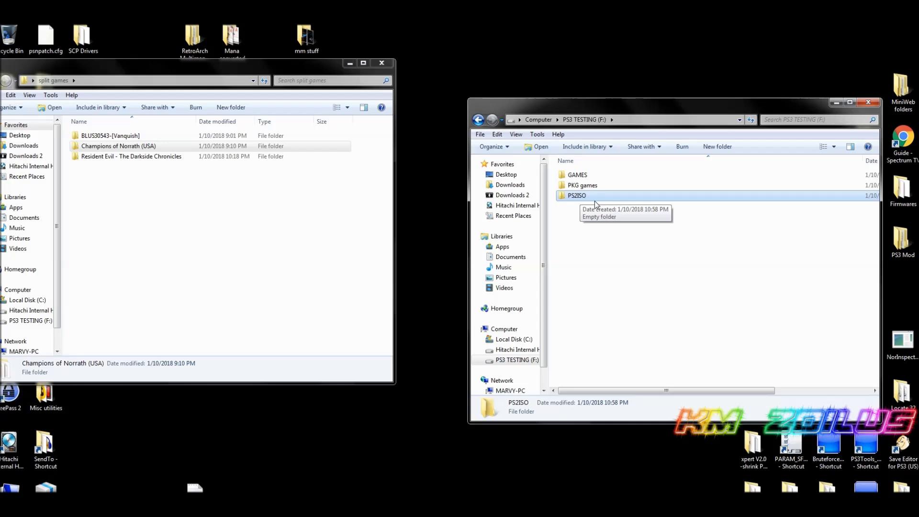
pyautogui.click(141, 147)
pyautogui.click(435, 188)
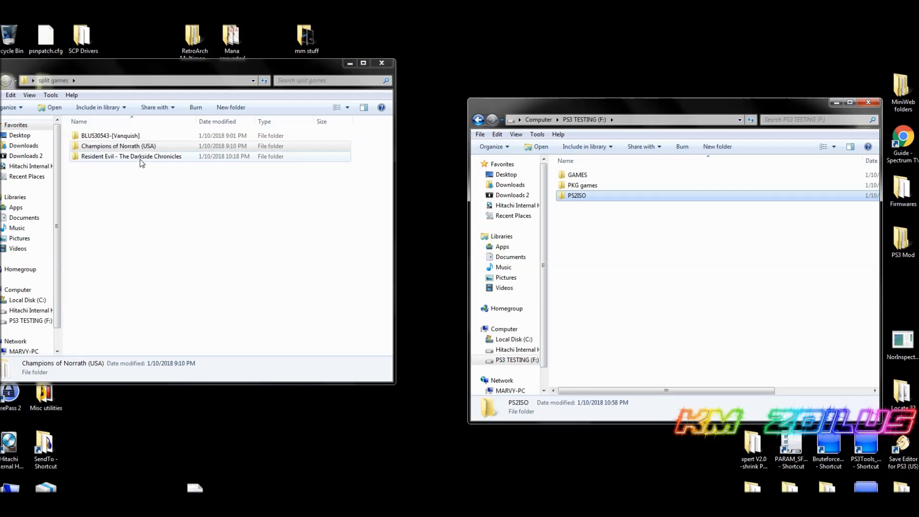
pyautogui.click(153, 160)
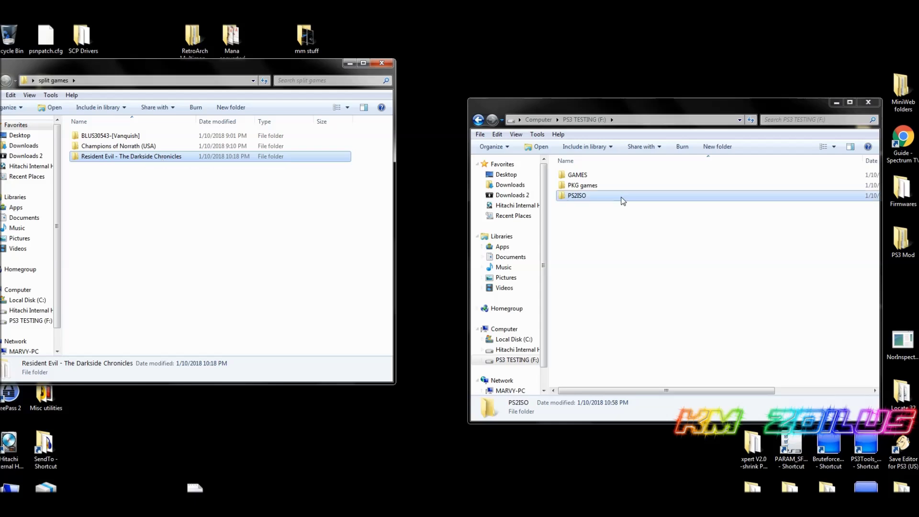
pyautogui.click(586, 190)
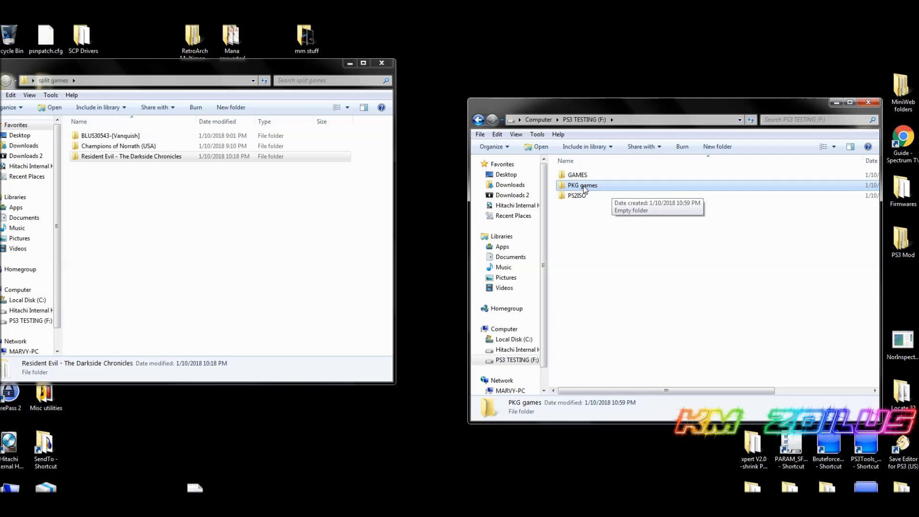
pyautogui.click(177, 157)
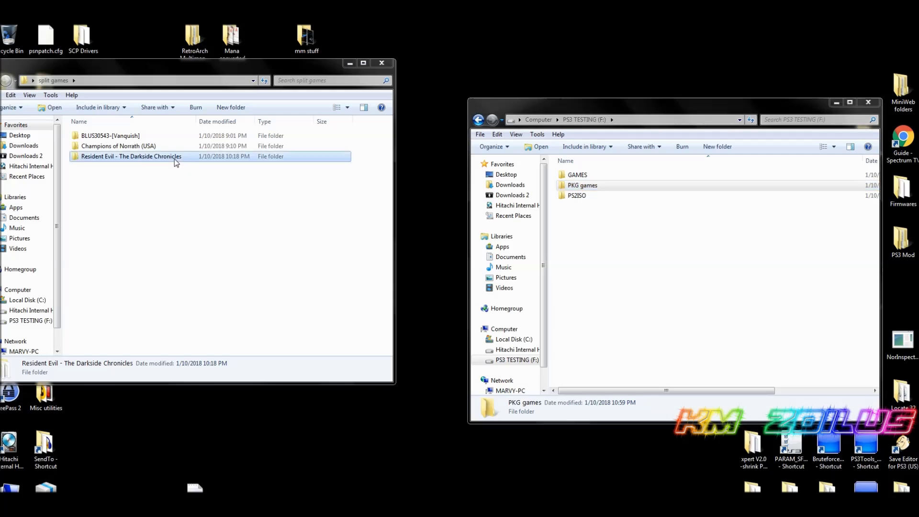
pyautogui.click(588, 190)
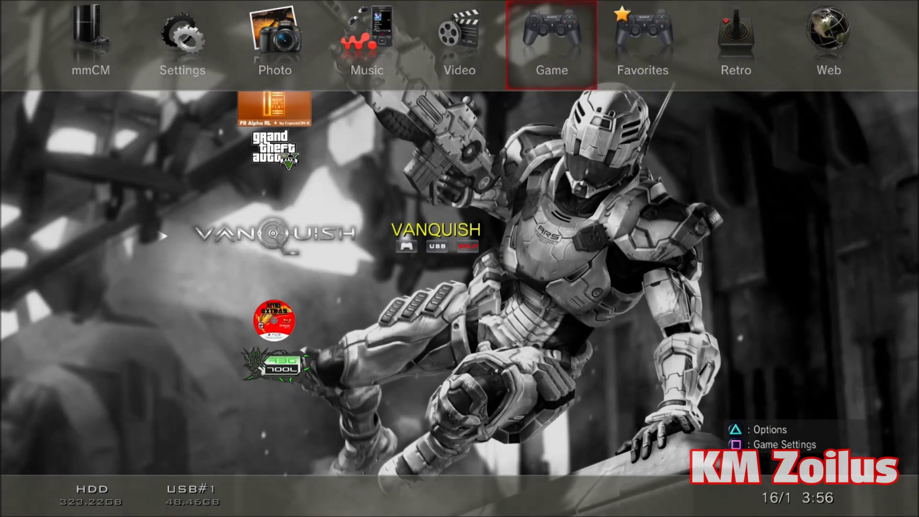
# - Try to load Champions Of Norrath from the Retro column and decline transferring the file to the internal HDD
pyautogui.press('Left')
pyautogui.press('Right')
pyautogui.press('Right')
pyautogui.press('Right')
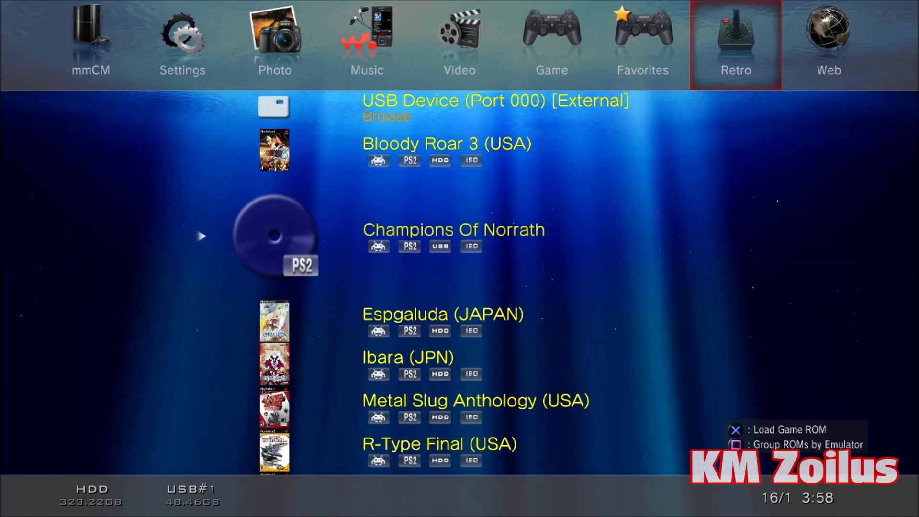
pyautogui.press('Return')
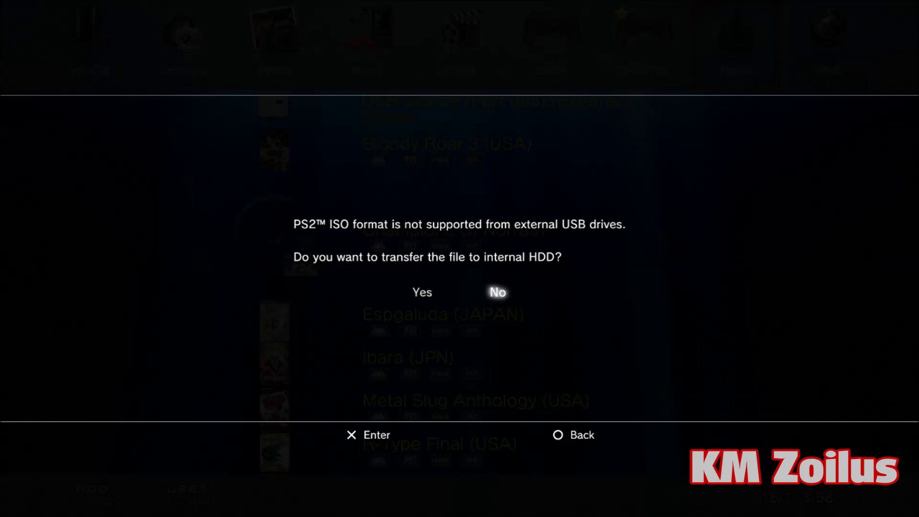
pyautogui.press('Return')
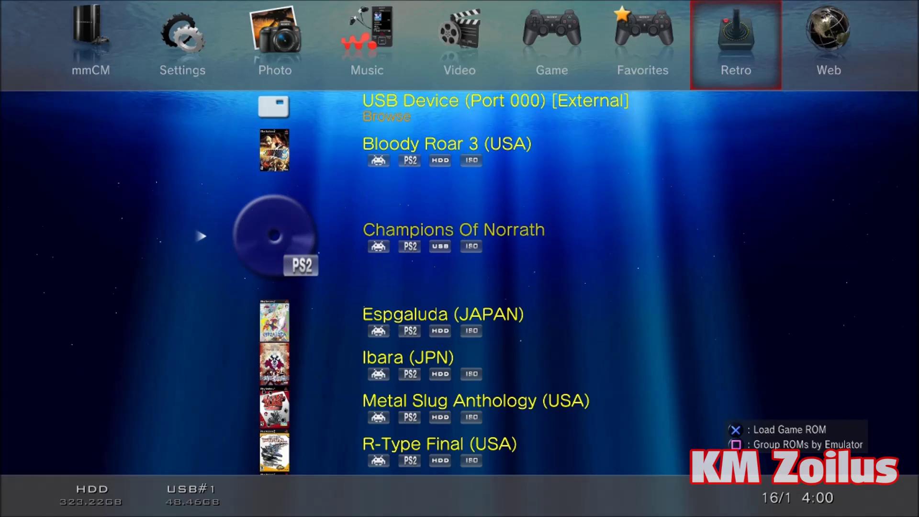
# - Leave the Retro column and switch to the mmOS desktop
pyautogui.press('Left')
pyautogui.press('Left')
pyautogui.press('Left')
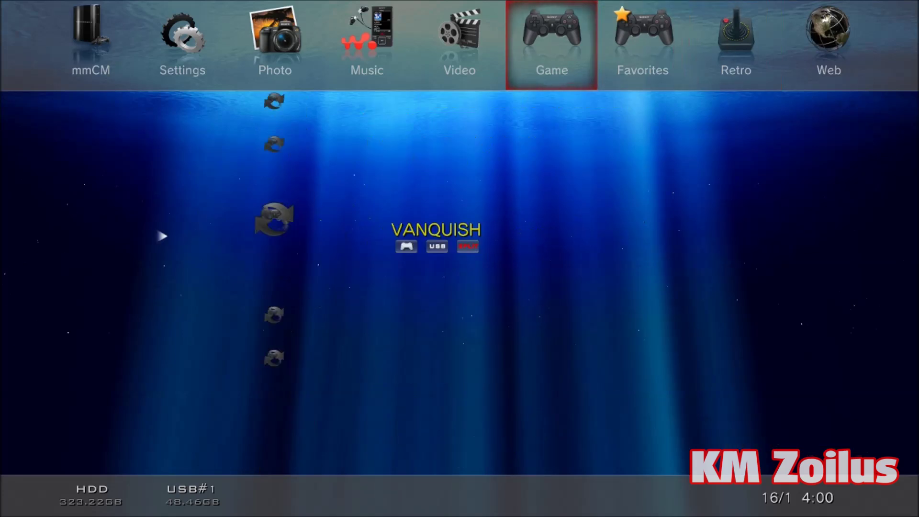
pyautogui.press('Right')
pyautogui.press('Right')
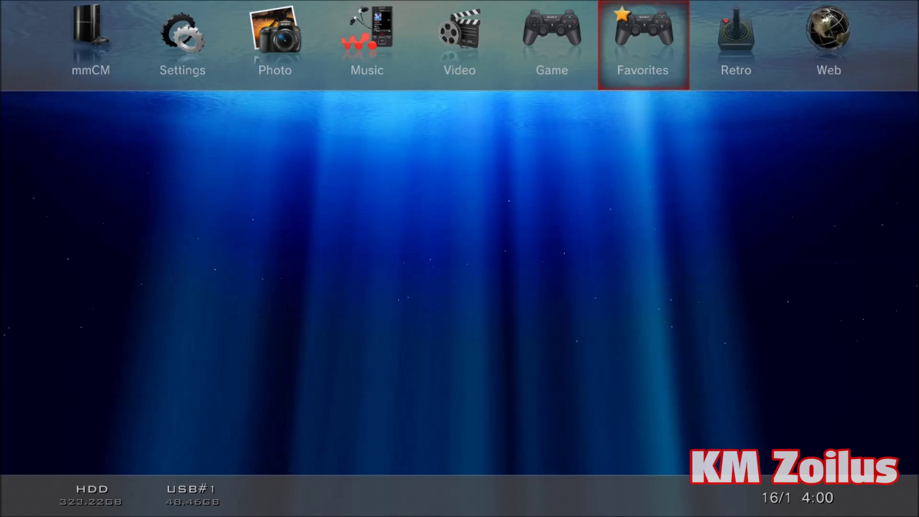
pyautogui.press('Left')
pyautogui.press('Left')
pyautogui.press('Left')
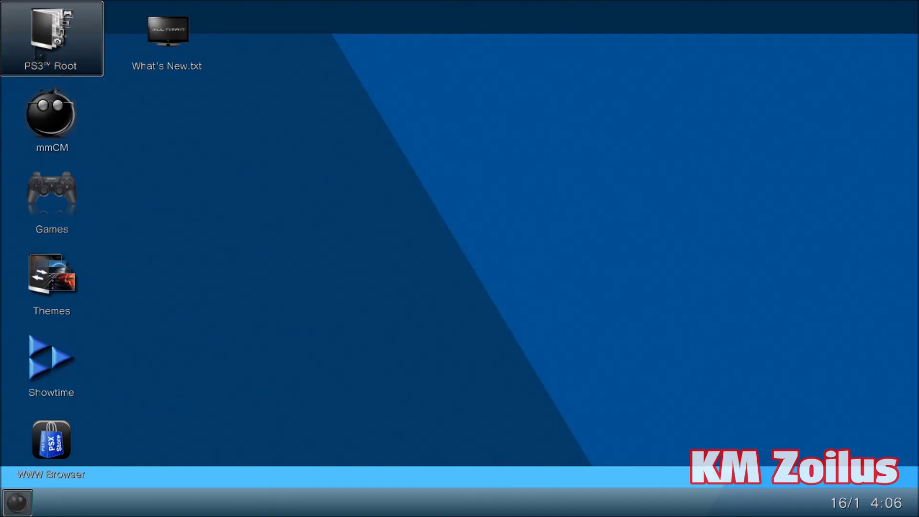
# - Open the PKG games folder on dev_usb000 through PS3 Root and reposition its window
pyautogui.press('Return')
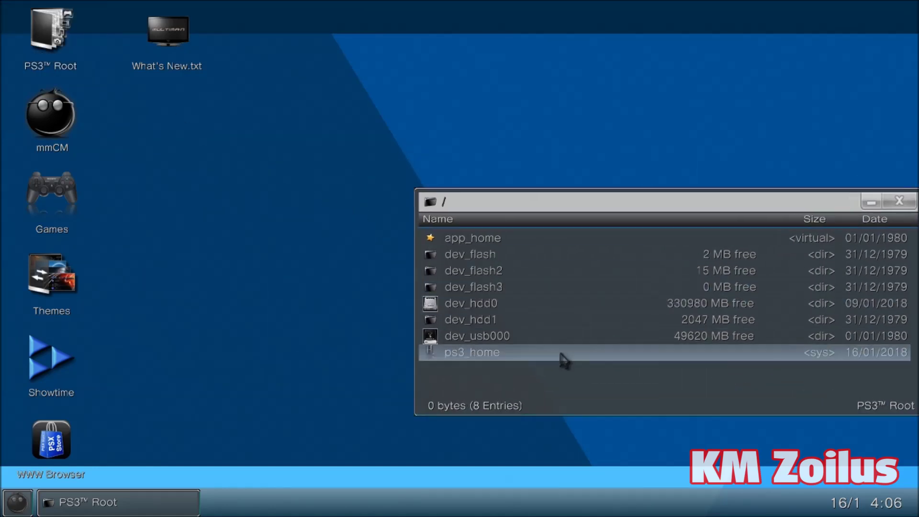
pyautogui.doubleClick(560, 342)
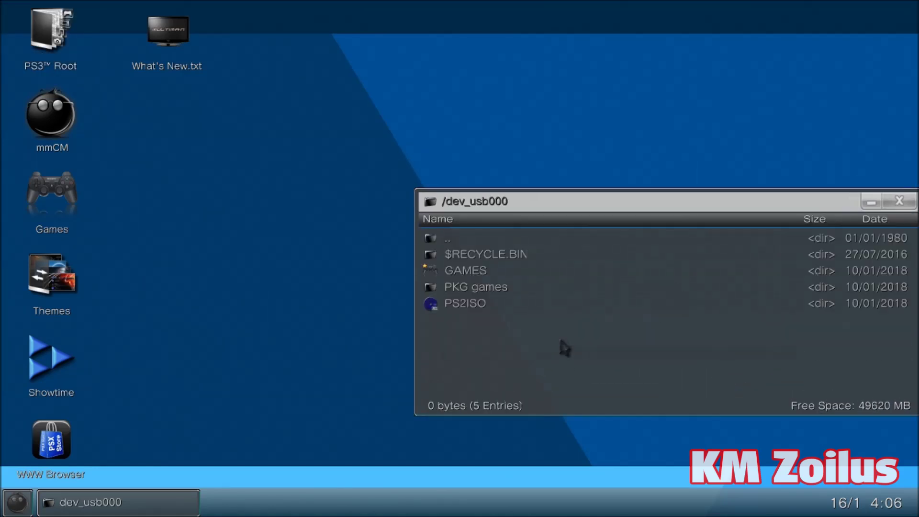
pyautogui.click(533, 296)
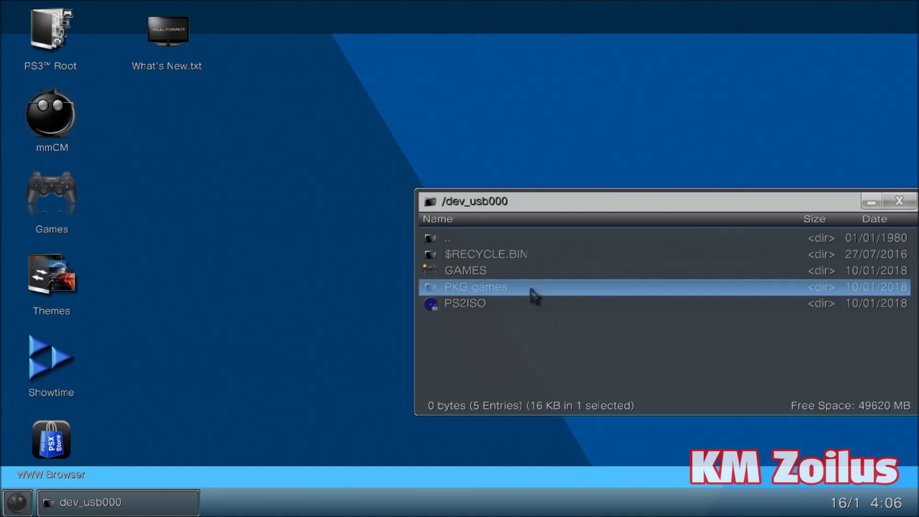
pyautogui.doubleClick(534, 296)
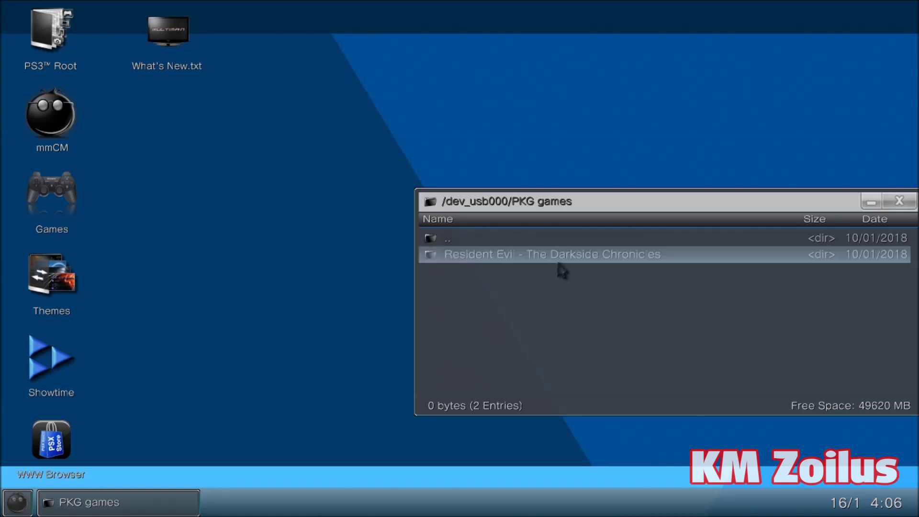
pyautogui.click(562, 271)
pyautogui.click(562, 271)
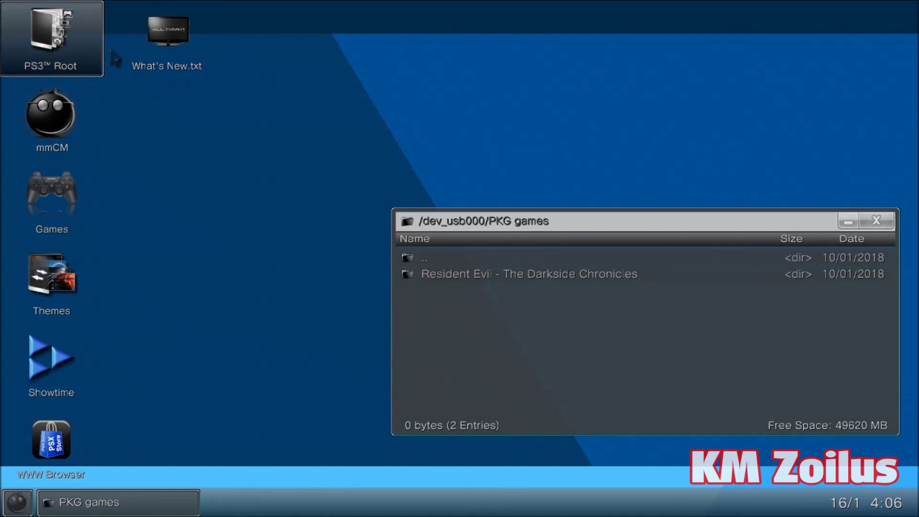
# - Open dev_hdd0 from PS3 Root in a second window and bring the PKG games window back to the front
pyautogui.doubleClick(43, 56)
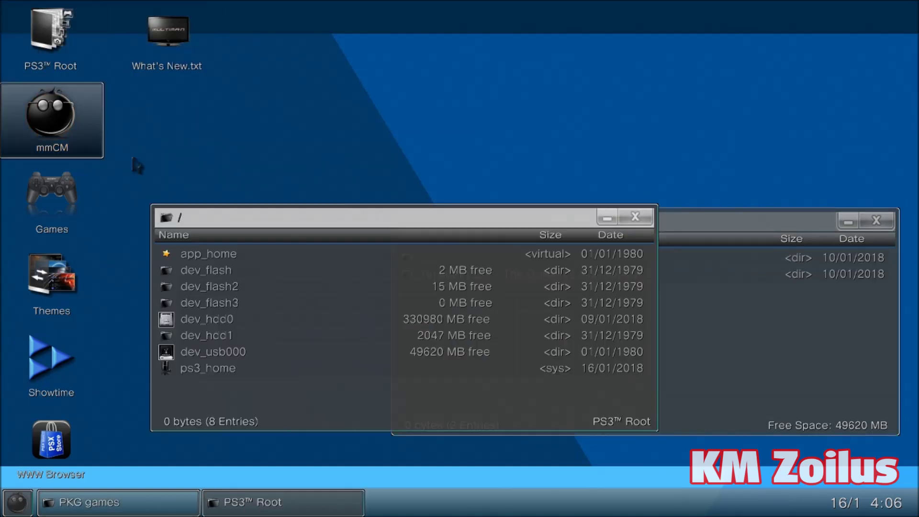
pyautogui.doubleClick(243, 320)
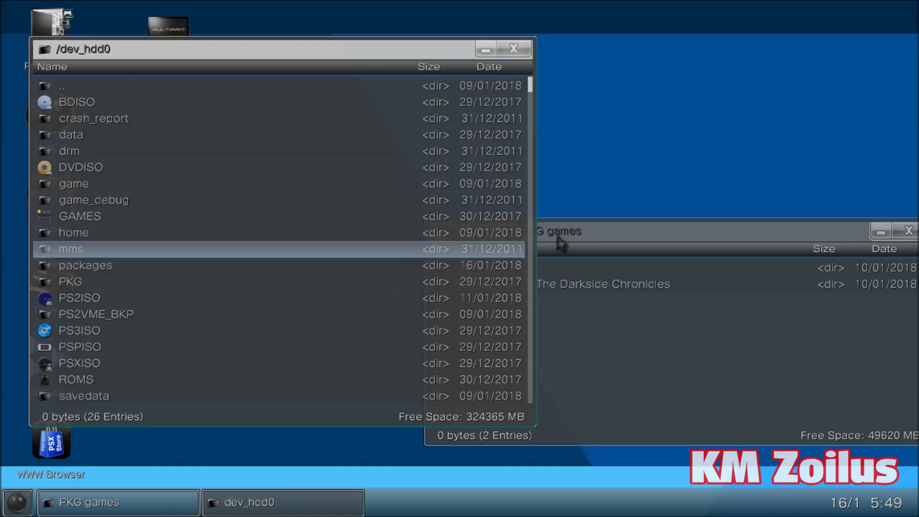
pyautogui.click(606, 235)
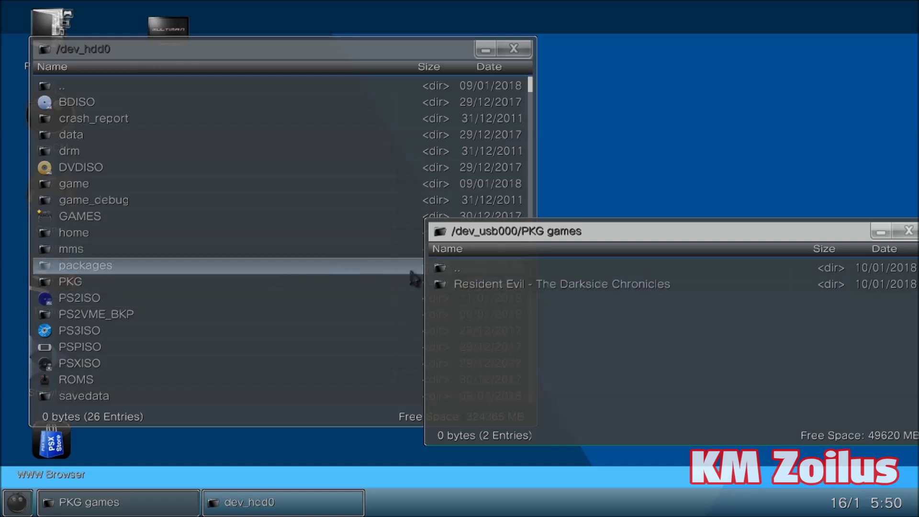
# - Rename the Resident Evil - The Darkside Chronicles folder in PKG games as packages
pyautogui.click(585, 290)
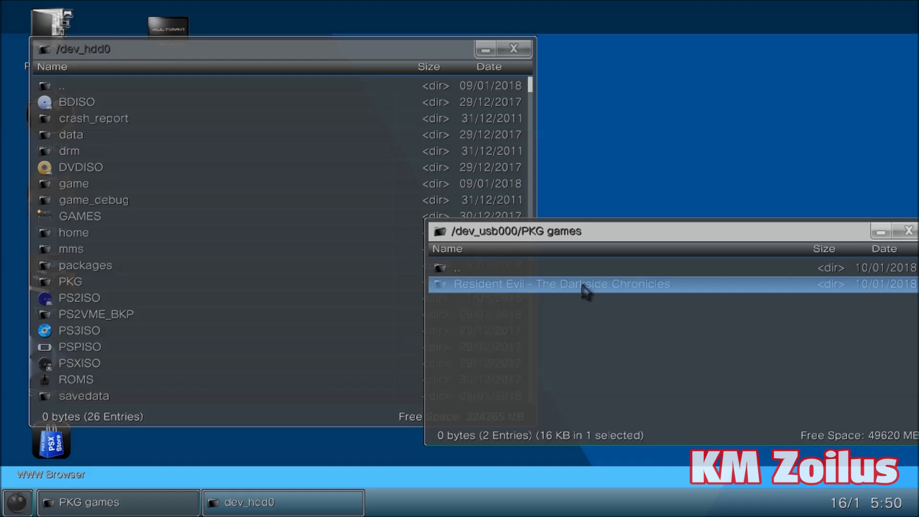
pyautogui.rightClick(585, 291)
pyautogui.press('Down')
pyautogui.press('Down')
pyautogui.press('Return')
pyautogui.press('BackSpace')
pyautogui.press('BackSpace')
pyautogui.press('BackSpace')
pyautogui.press('BackSpace')
pyautogui.press('BackSpace')
pyautogui.press('BackSpace')
pyautogui.press('BackSpace')
pyautogui.press('BackSpace')
pyautogui.press('BackSpace')
pyautogui.press('BackSpace')
pyautogui.press('BackSpace')
pyautogui.press('BackSpace')
pyautogui.press('BackSpace')
pyautogui.press('BackSpace')
pyautogui.press('BackSpace')
pyautogui.press('BackSpace')
pyautogui.press('BackSpace')
pyautogui.press('BackSpace')
pyautogui.press('BackSpace')
pyautogui.press('BackSpace')
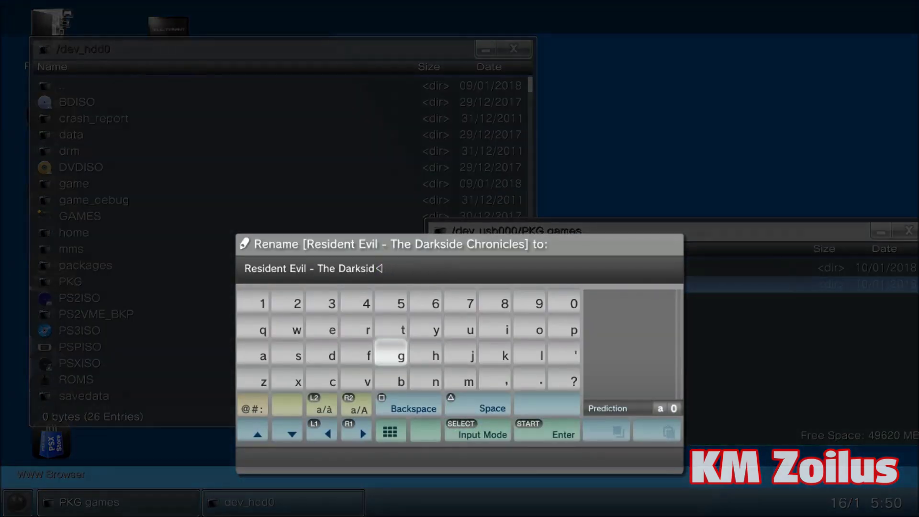
pyautogui.press('BackSpace')
pyautogui.press('BackSpace')
pyautogui.press('BackSpace')
pyautogui.press('BackSpace')
pyautogui.press('BackSpace')
pyautogui.press('BackSpace')
pyautogui.press('BackSpace')
pyautogui.press('BackSpace')
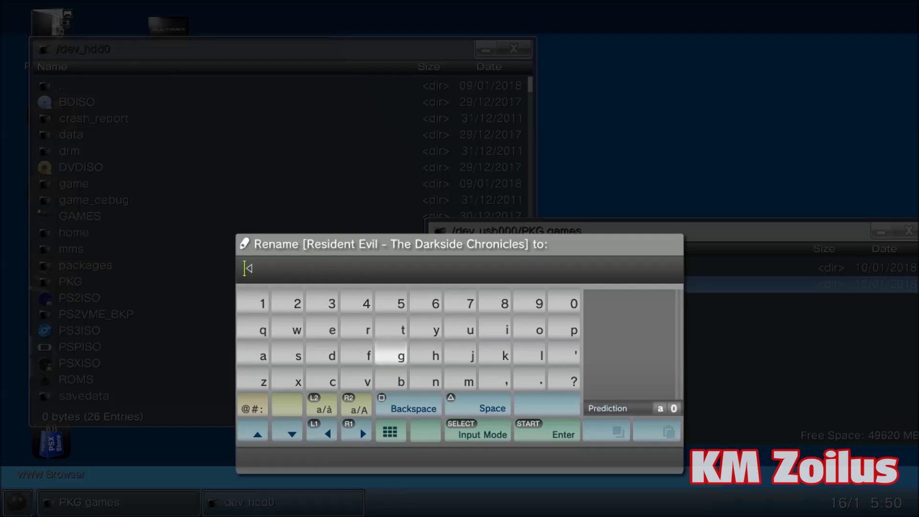
pyautogui.press('Up')
pyautogui.press('Right')
pyautogui.press('Right')
pyautogui.press('Right')
pyautogui.press('Right')
pyautogui.press('Right')
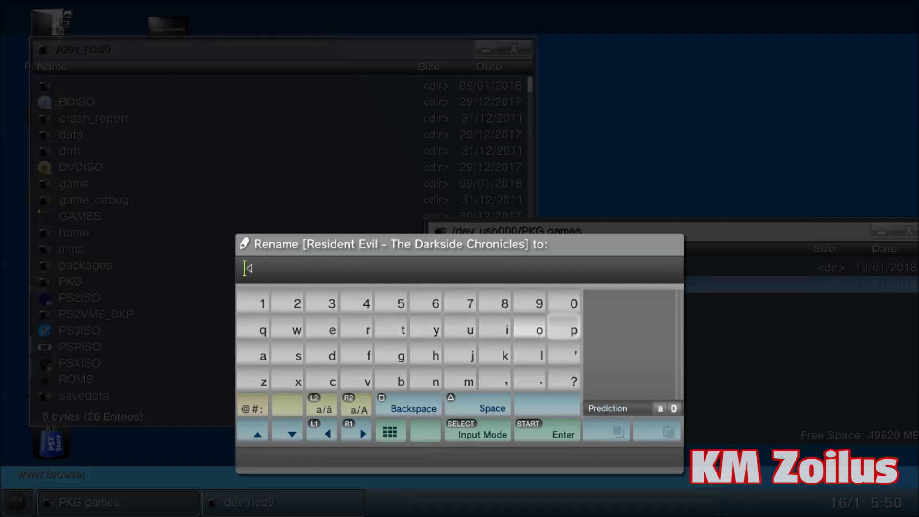
pyautogui.write('p')
pyautogui.press('Down')
pyautogui.press('Up')
pyautogui.press('Right')
pyautogui.press('Down')
pyautogui.press('Return')
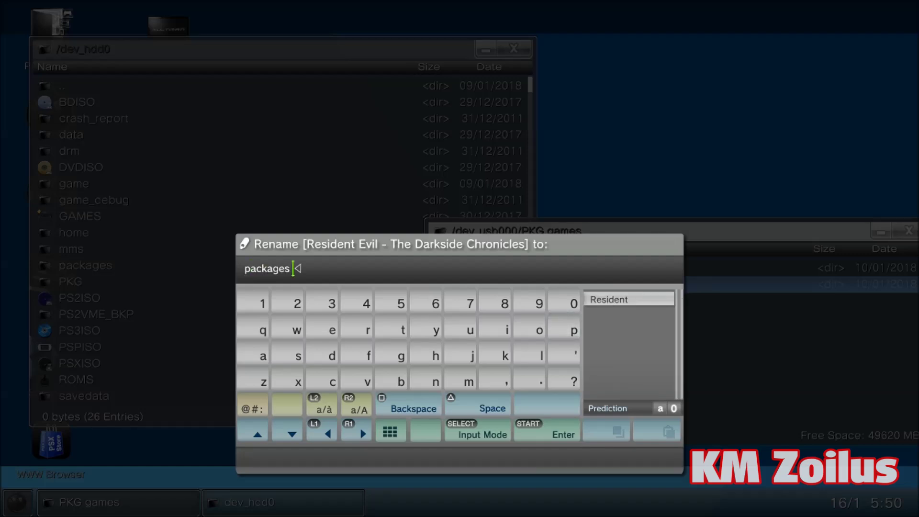
pyautogui.press('Left')
pyautogui.press('Return')
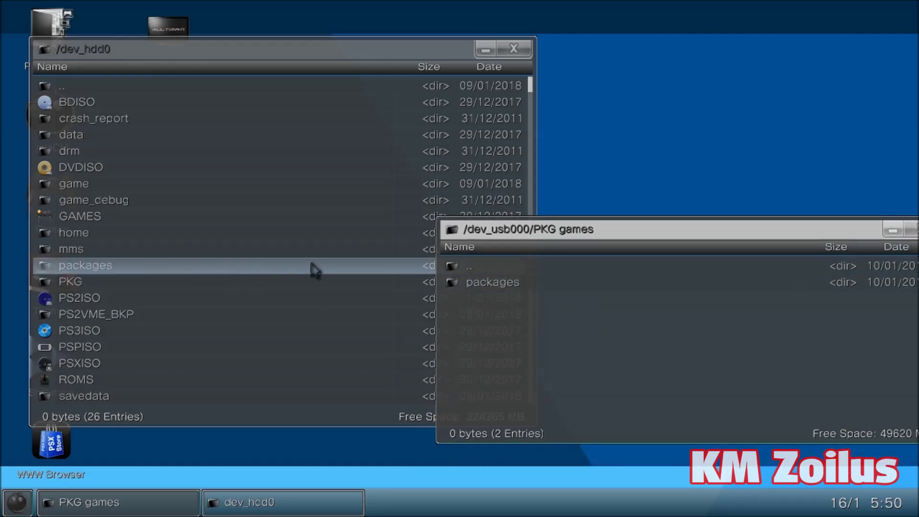
# - Copy the packages folder in /dev_usb000/PKG games to the clipboard
pyautogui.click(528, 284)
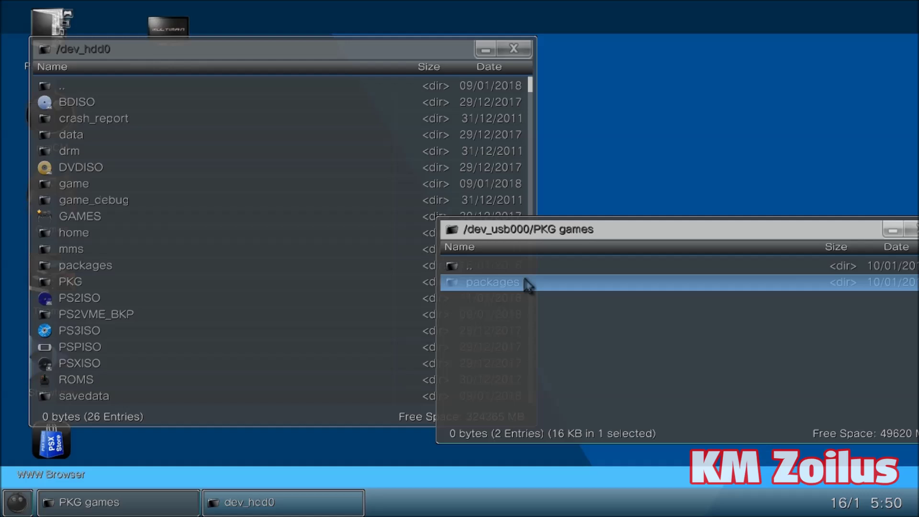
pyautogui.rightClick(527, 285)
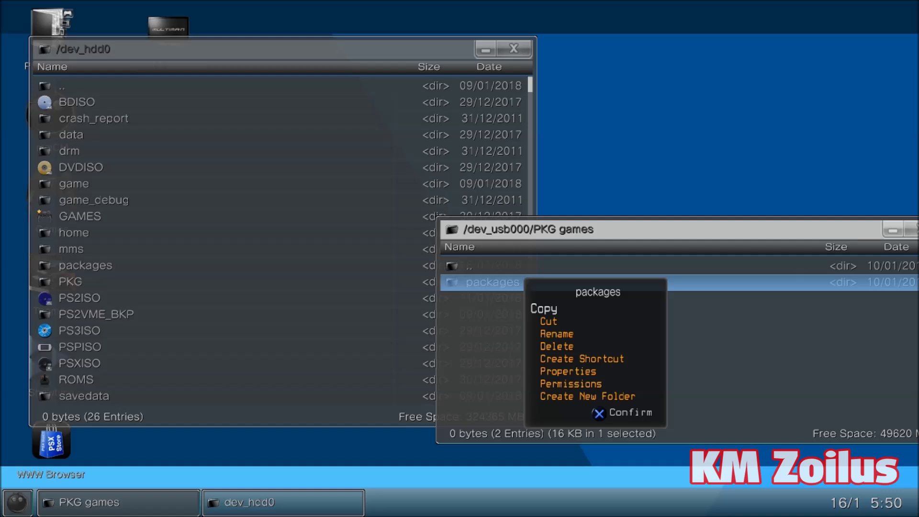
pyautogui.press('Return')
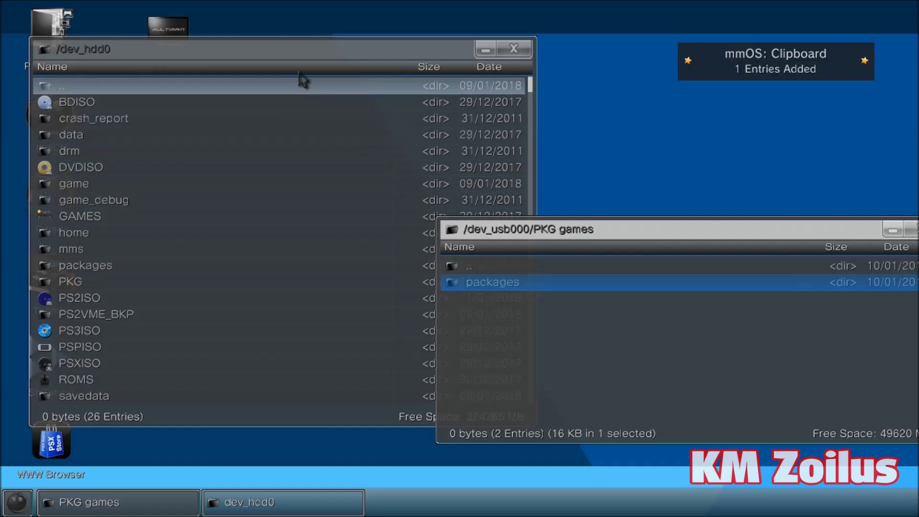
# - Show the paste options in the dev_hdd0 window, dismiss them, shift that window slightly and return to the PKG games window
pyautogui.click(272, 57)
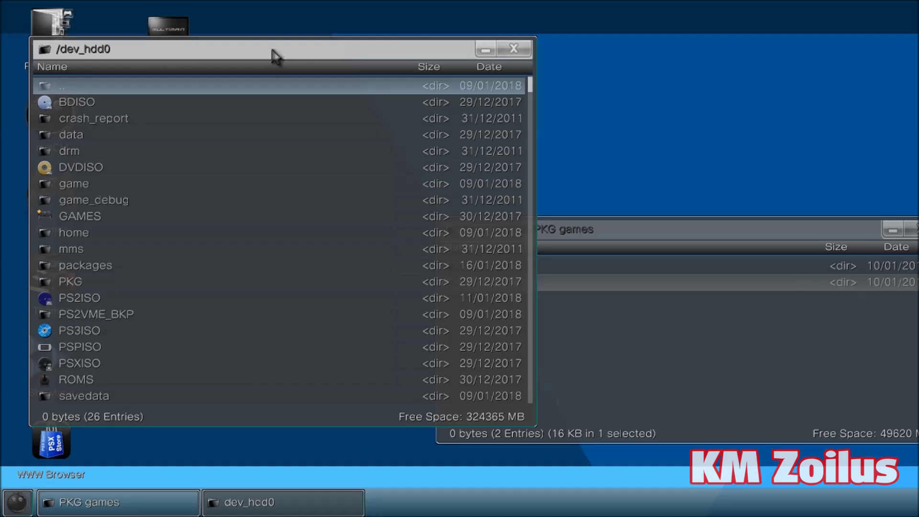
pyautogui.rightClick(271, 49)
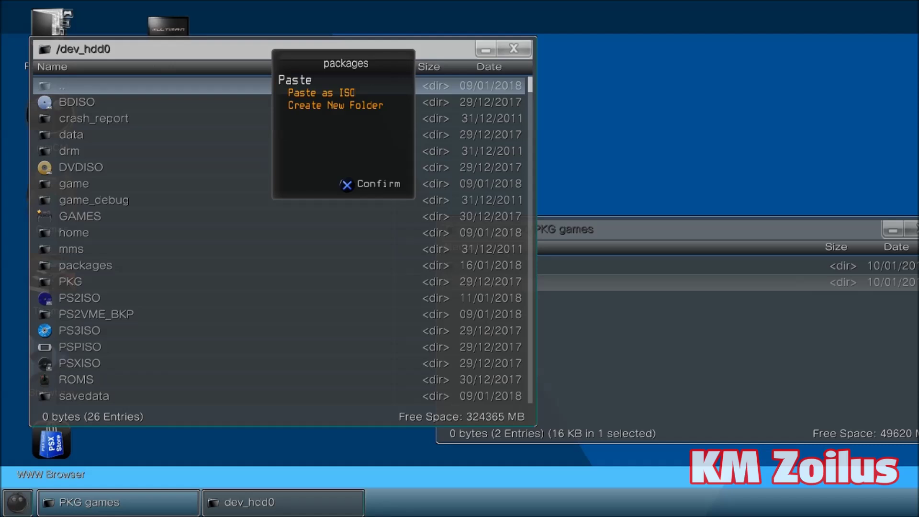
pyautogui.press('Escape')
pyautogui.moveTo(273, 56); pyautogui.dragTo(292, 24)
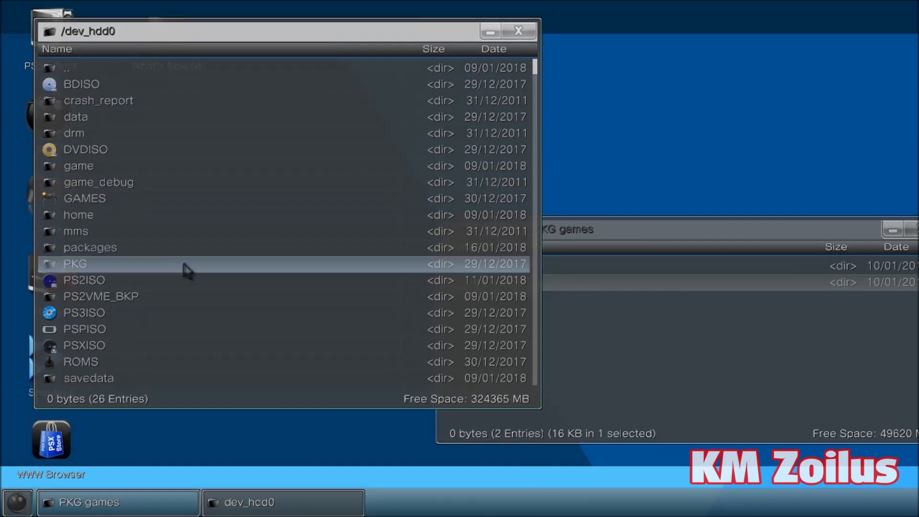
pyautogui.click(610, 245)
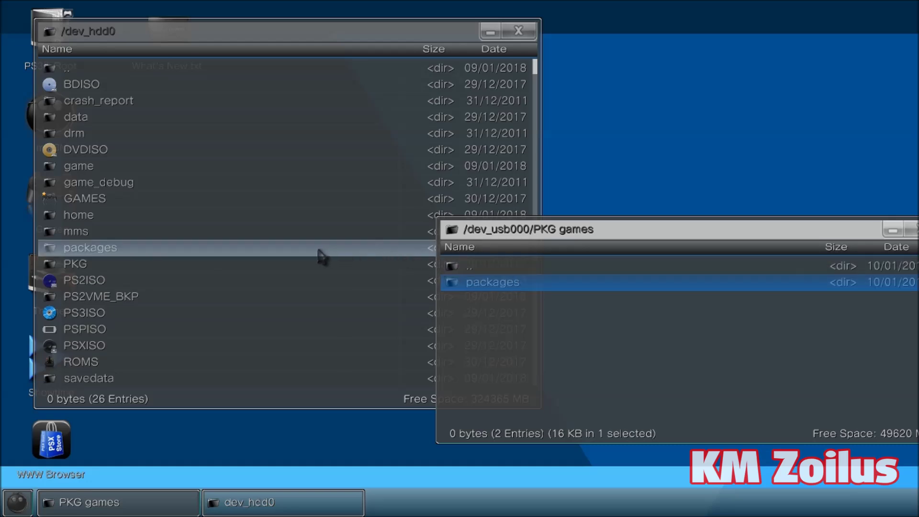
# - Open the packages folder in dev_hdd0 and select Resident Evil - The Darkside Chronicles.pkg, finishing back in the PKG games window
pyautogui.click(133, 250)
pyautogui.doubleClick(132, 250)
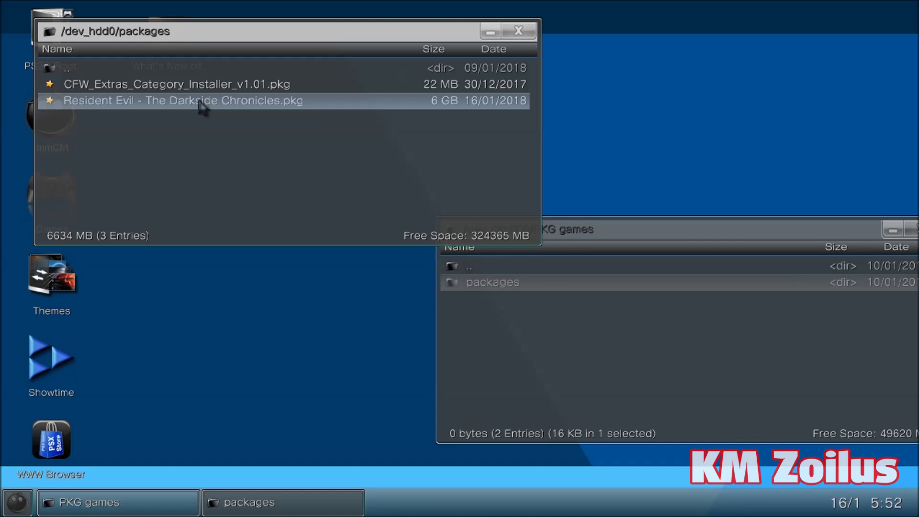
pyautogui.click(168, 101)
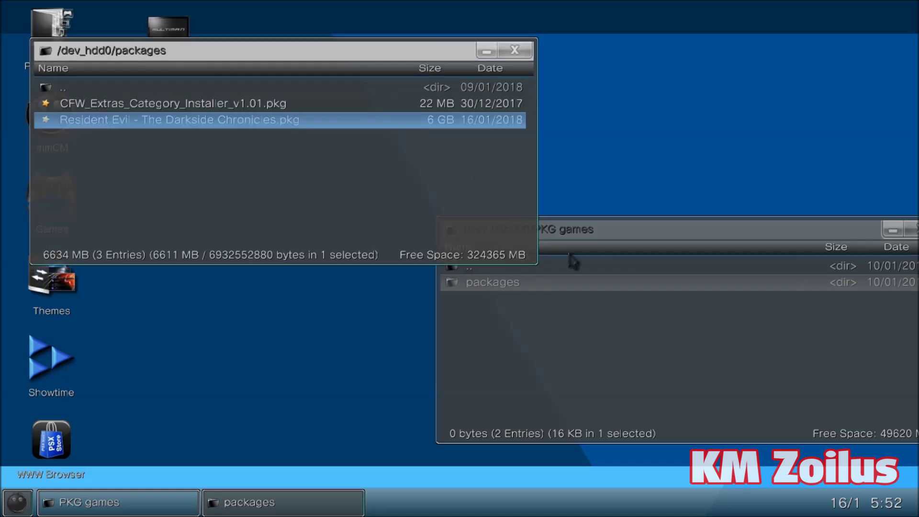
pyautogui.click(648, 342)
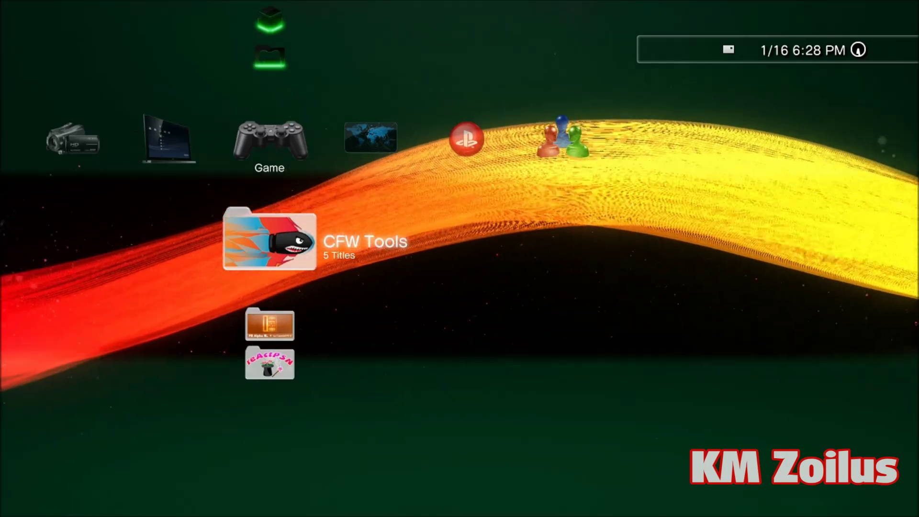
# - On the PS3 home screen, open Install Package Files in Package Manager Plus and choose Internal Hard Disk Drive as the source
pyautogui.press('Up')
pyautogui.press('Up')
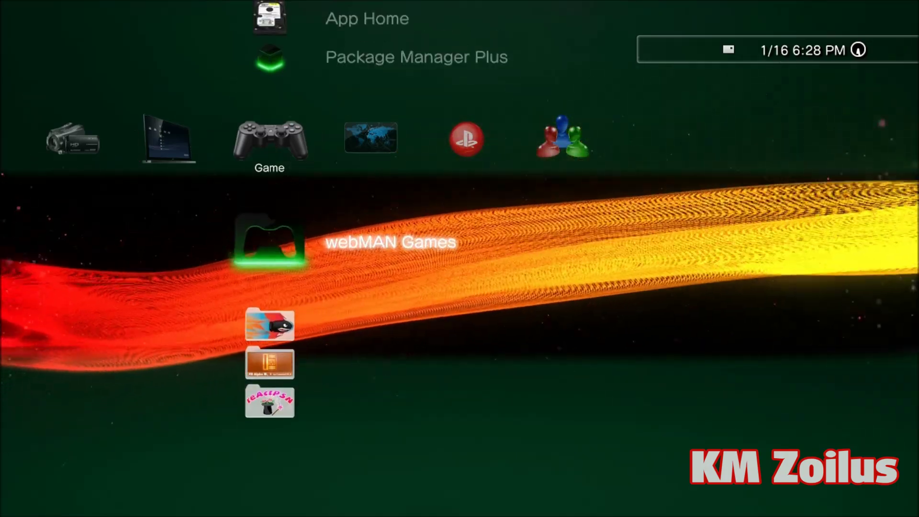
pyautogui.press('Return')
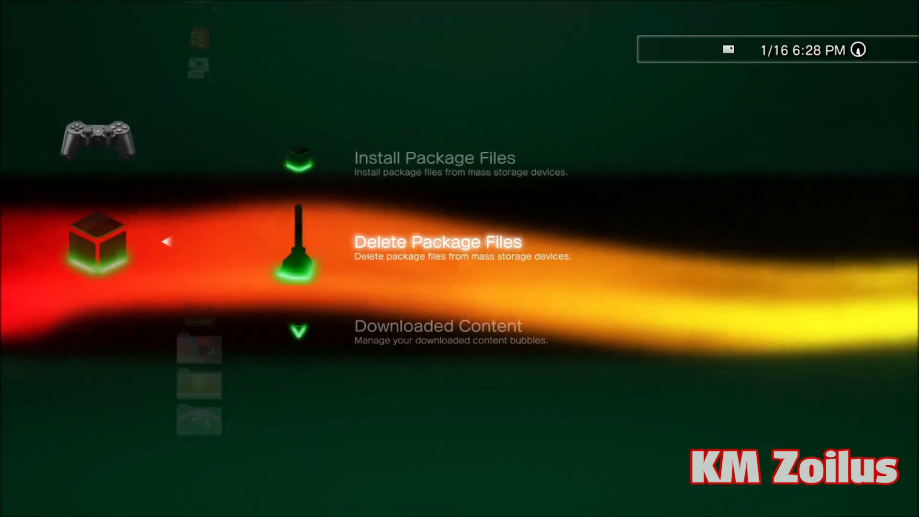
pyautogui.press('Up')
pyautogui.press('Return')
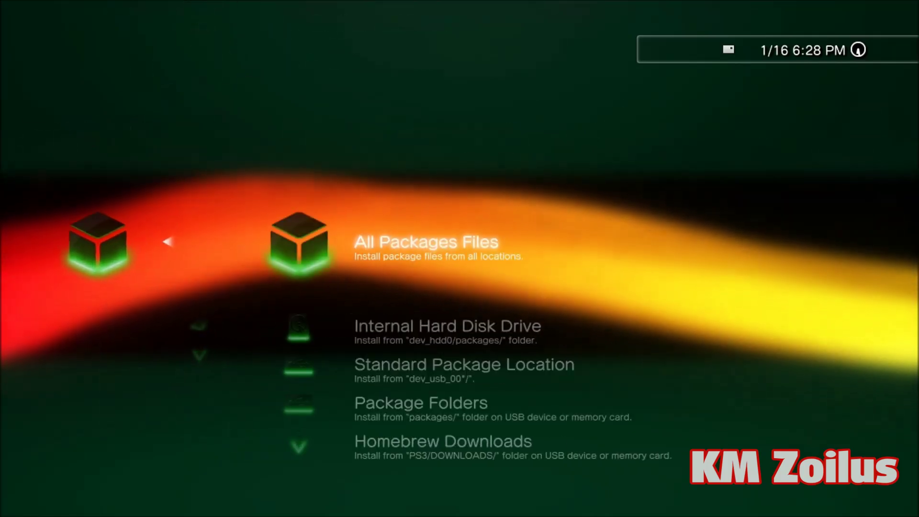
pyautogui.press('Down')
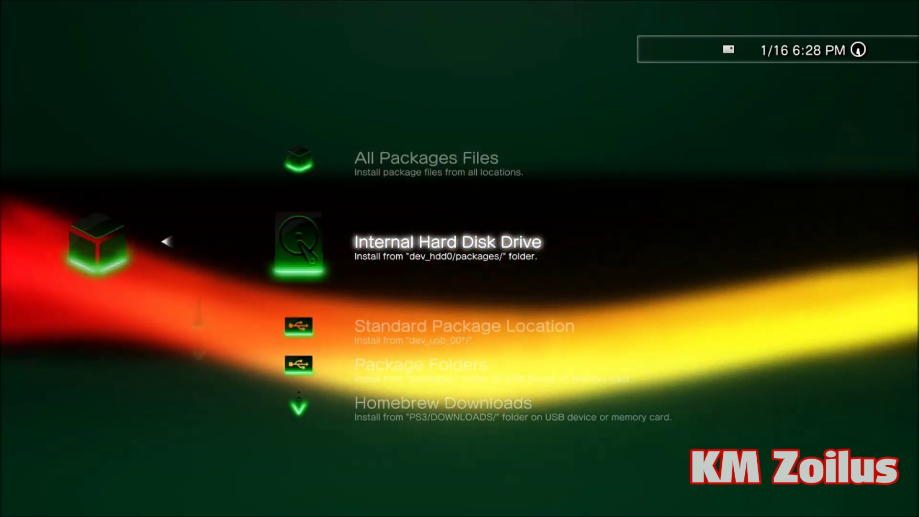
pyautogui.press('Return')
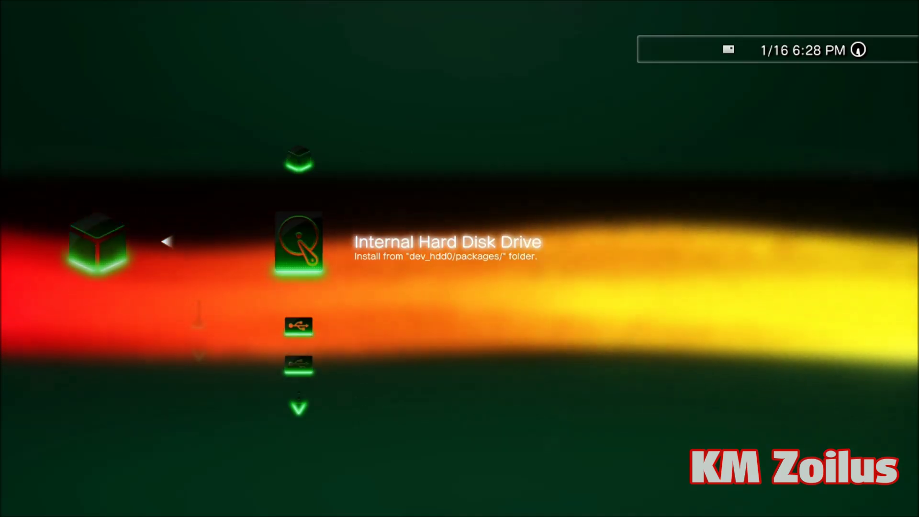
pyautogui.press('Down')
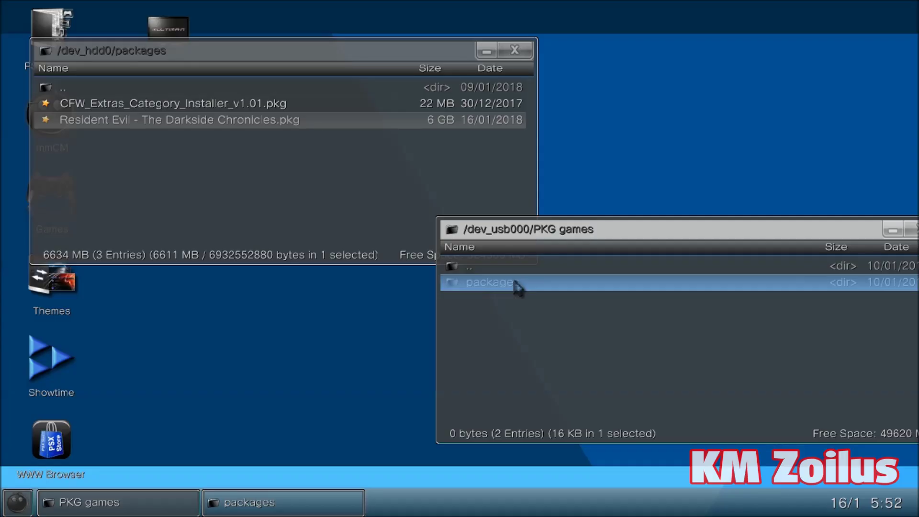
# - Back in multiMAN, return the two file windows to the dev_usb000 and dev_hdd0 roots and reposition the dev_usb000 window
pyautogui.press('BackSpace')
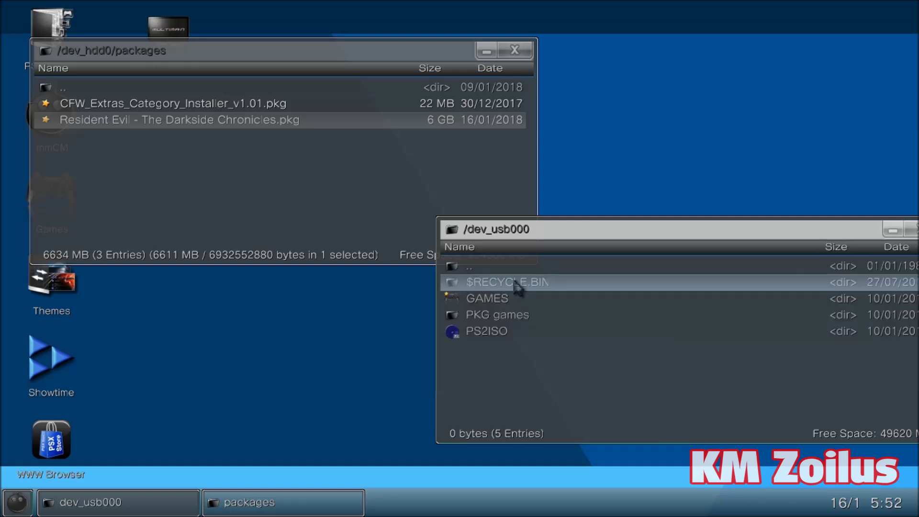
pyautogui.click(319, 187)
pyautogui.press('BackSpace')
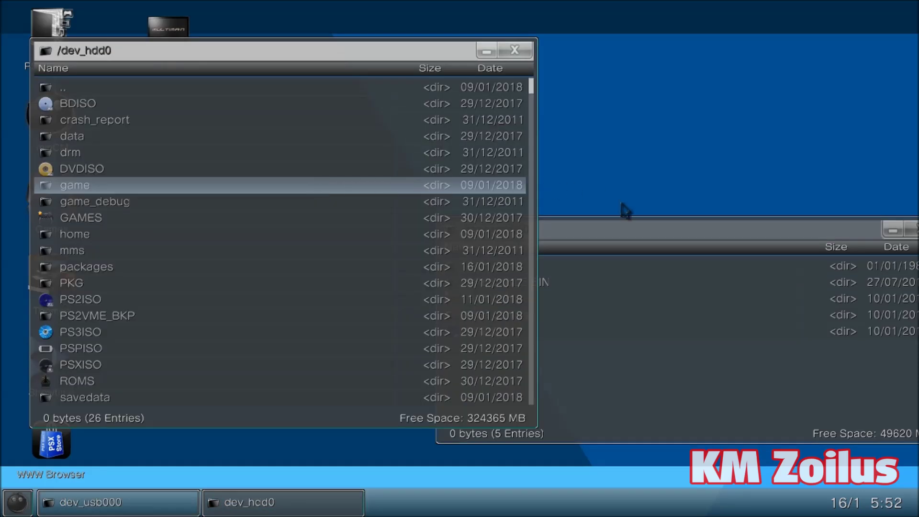
pyautogui.click(642, 243)
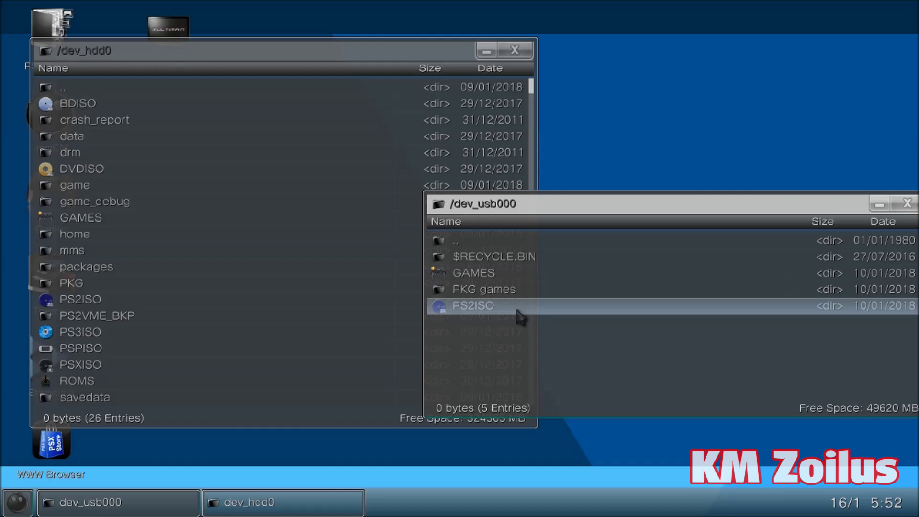
# - Open PS2ISO on dev_usb000 and show the Rename option for the Champions of Norrath (USA) folder, keeping its name
pyautogui.click(517, 308)
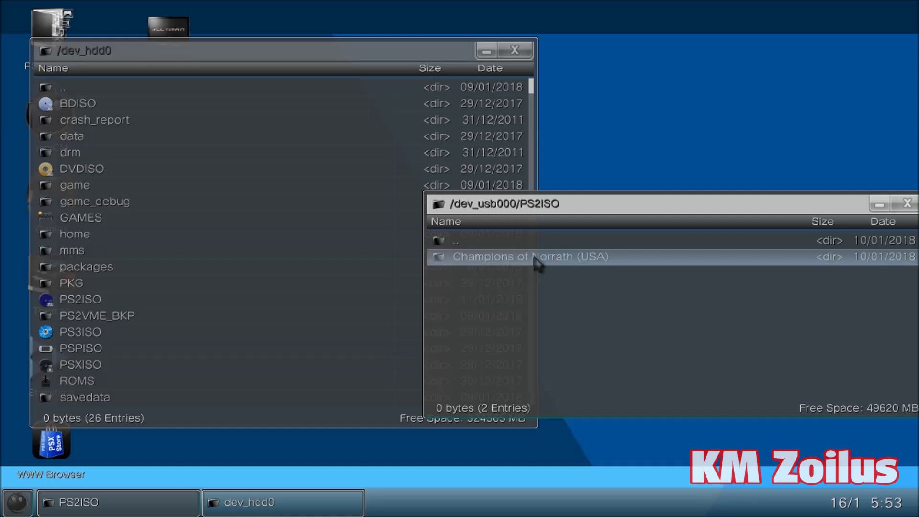
pyautogui.click(570, 261)
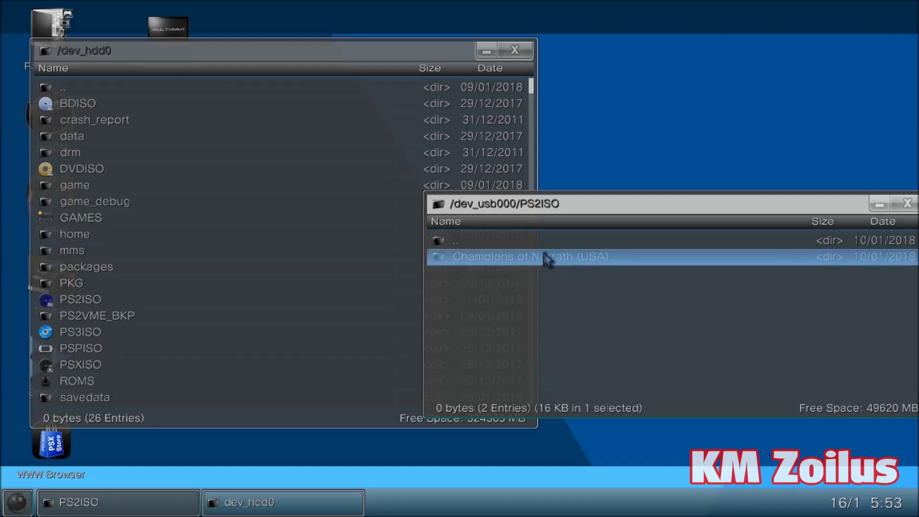
pyautogui.rightClick(545, 258)
pyautogui.press('Down')
pyautogui.press('Down')
pyautogui.press('Down')
pyautogui.press('Down')
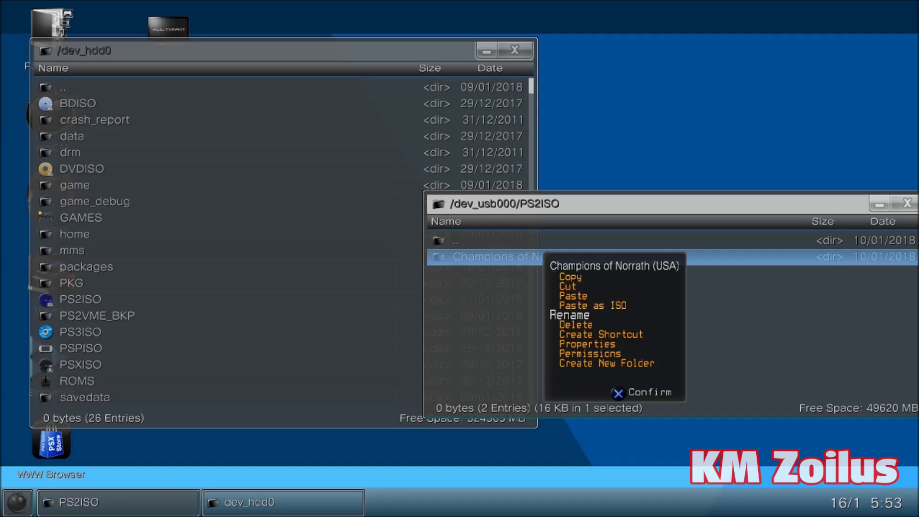
pyautogui.press('Return')
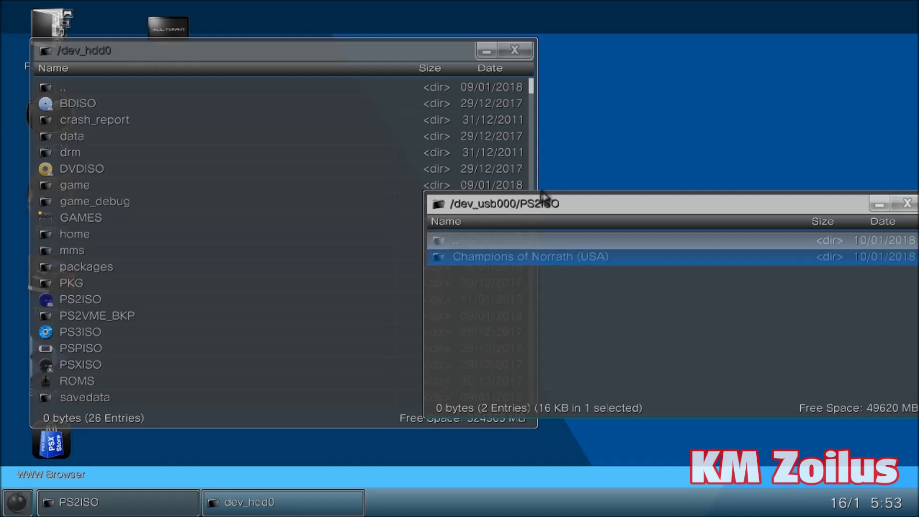
# - Show the Copy option for Champions of Norrath (USA) and the Paste options in the dev_hdd0 window, and dismiss them
pyautogui.rightClick(575, 258)
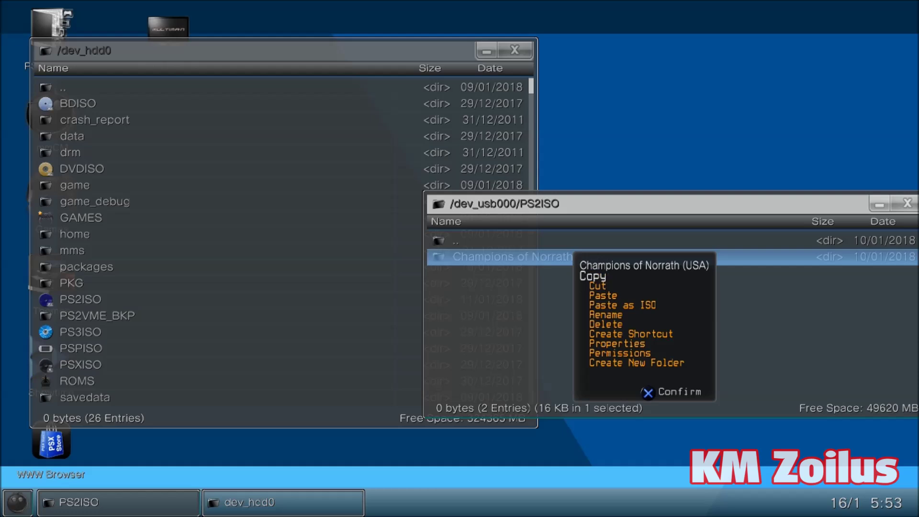
pyautogui.click(575, 257)
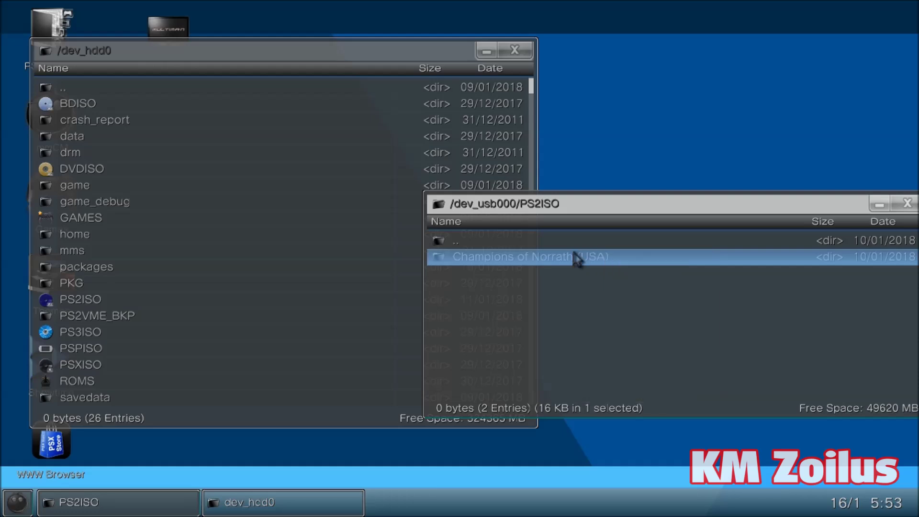
pyautogui.click(239, 57)
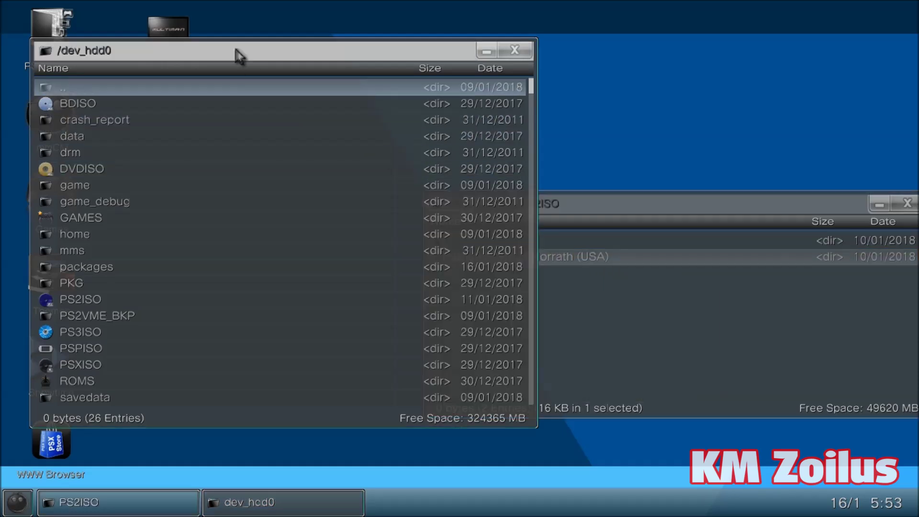
pyautogui.rightClick(239, 56)
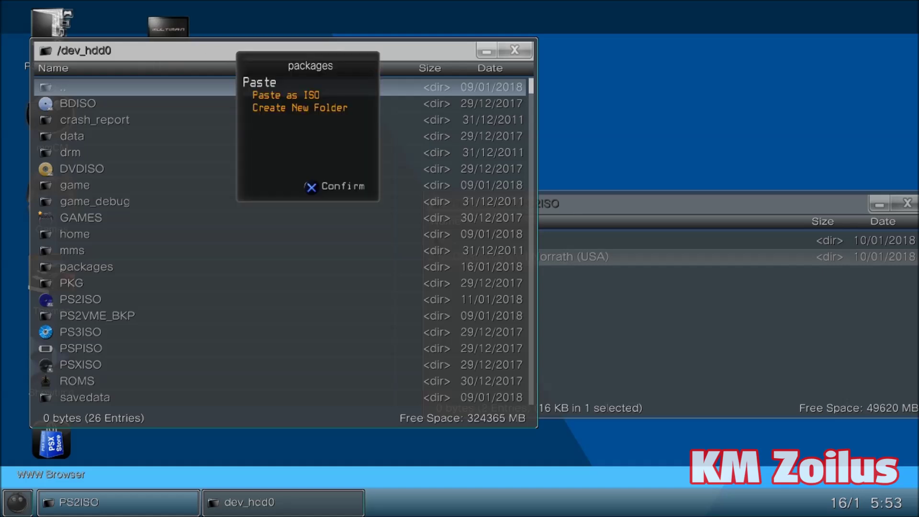
pyautogui.click(239, 56)
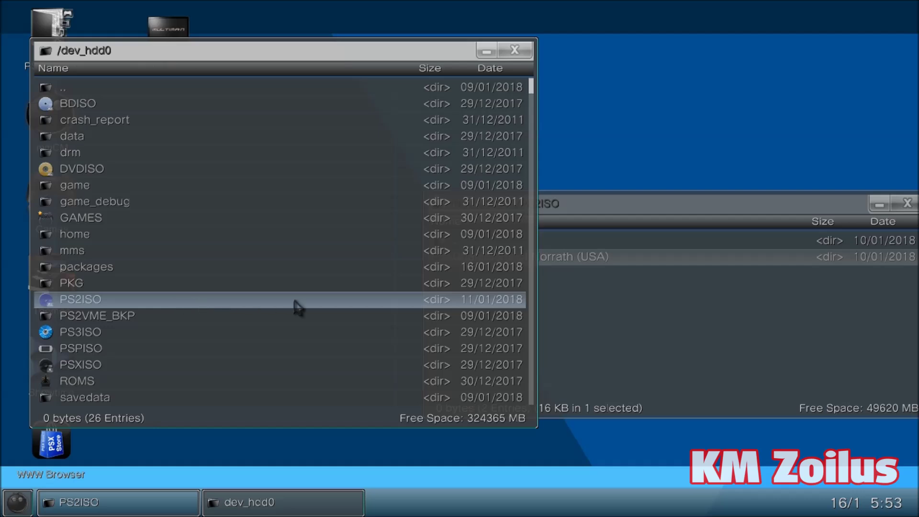
# - Go up to the dev_usb000 root and reopen its PS2ISO folder
pyautogui.click(588, 307)
pyautogui.press('BackSpace')
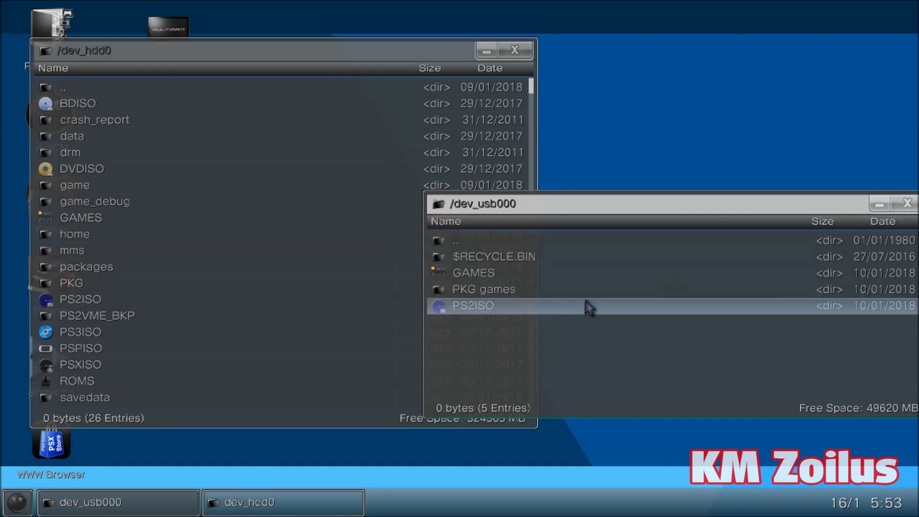
pyautogui.doubleClick(503, 312)
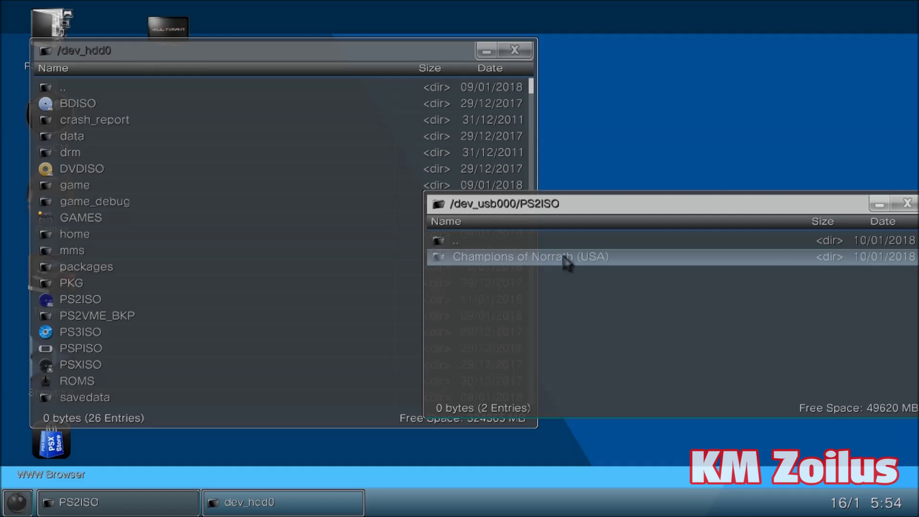
# - Select the PS3ISO folder in dev_hdd0 and bring the dev_usb000/PS2ISO window back to the front, shifted fully into view
pyautogui.rightClick(141, 45)
pyautogui.click(142, 45)
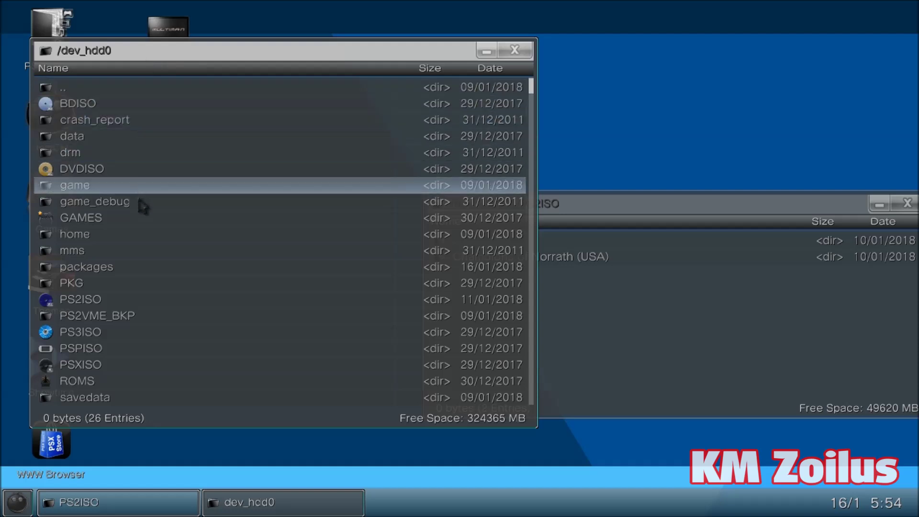
pyautogui.click(137, 341)
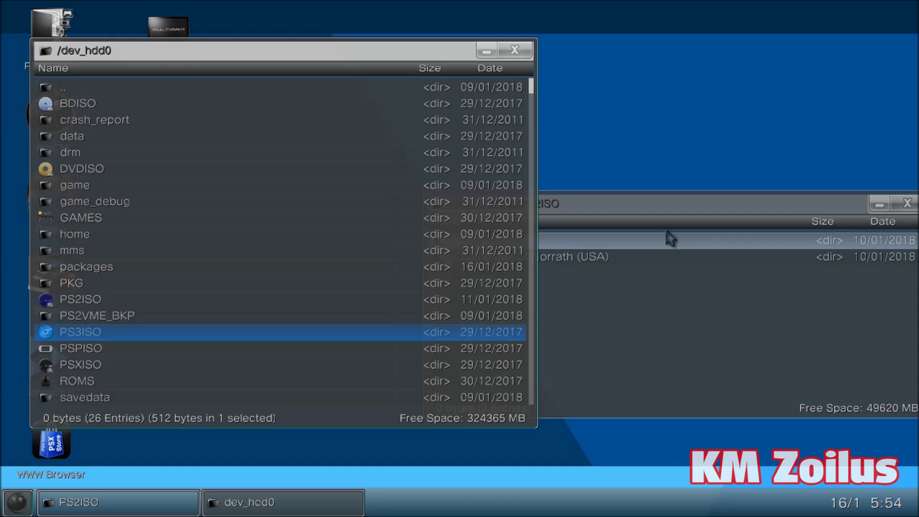
pyautogui.click(668, 207)
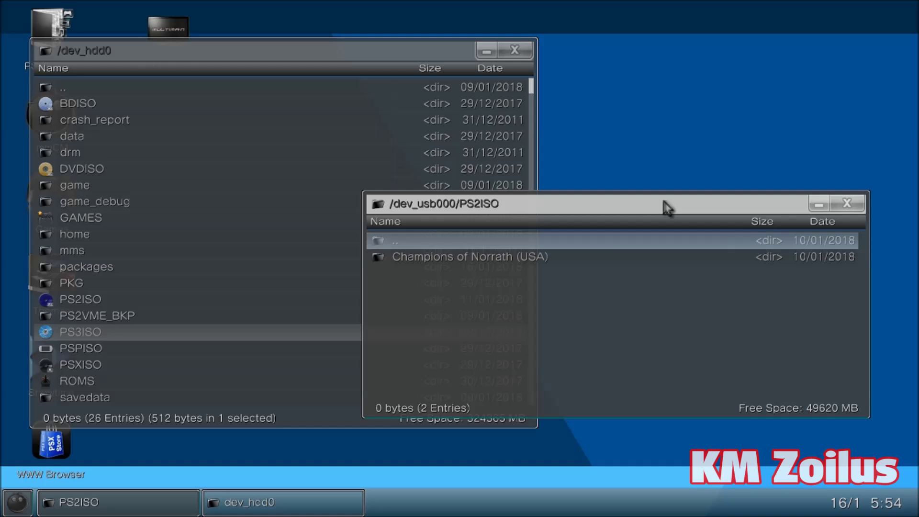